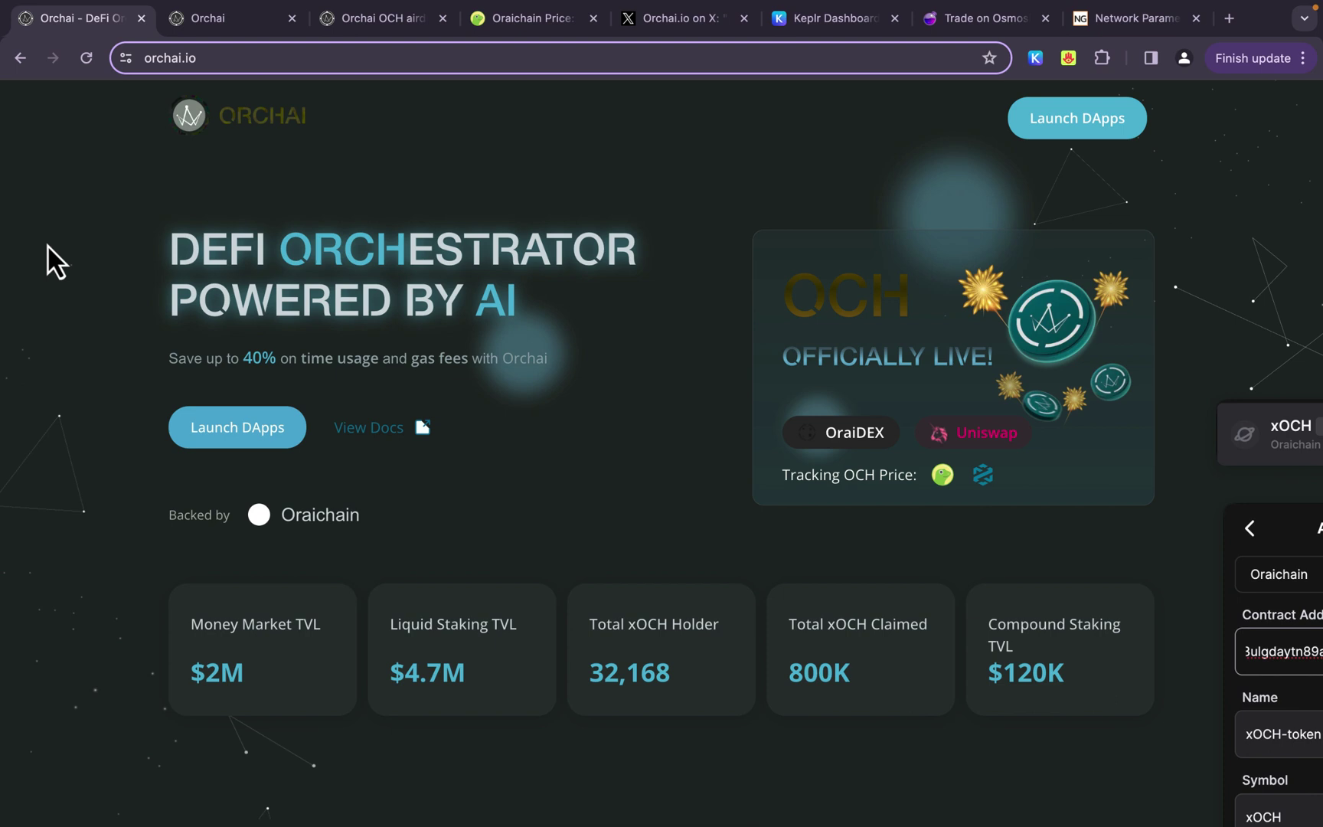
# Reload the Orchai dashboard and copy the connected Keplr wallet's Oraichain account address
pyautogui.click(227, 59)
pyautogui.click(230, 59)
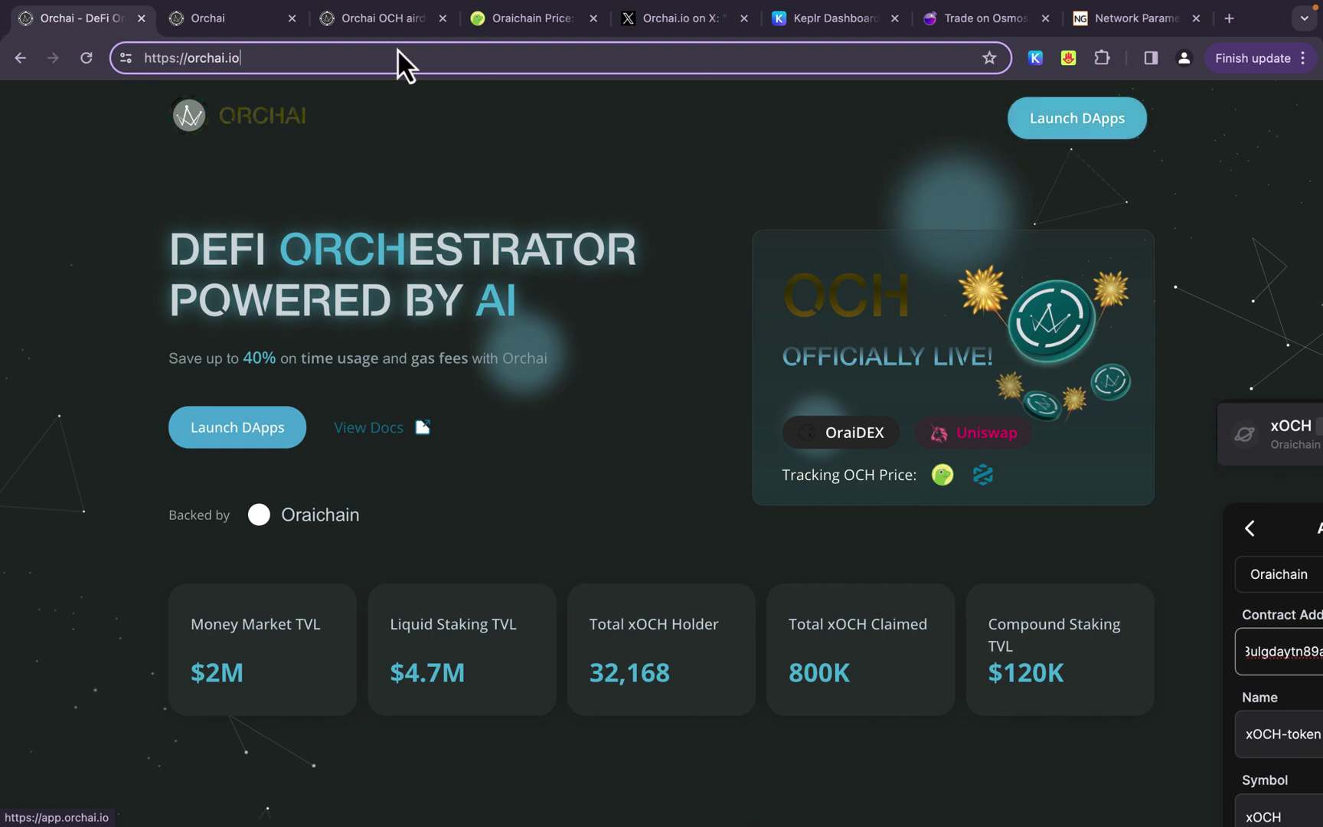
pyautogui.click(246, 17)
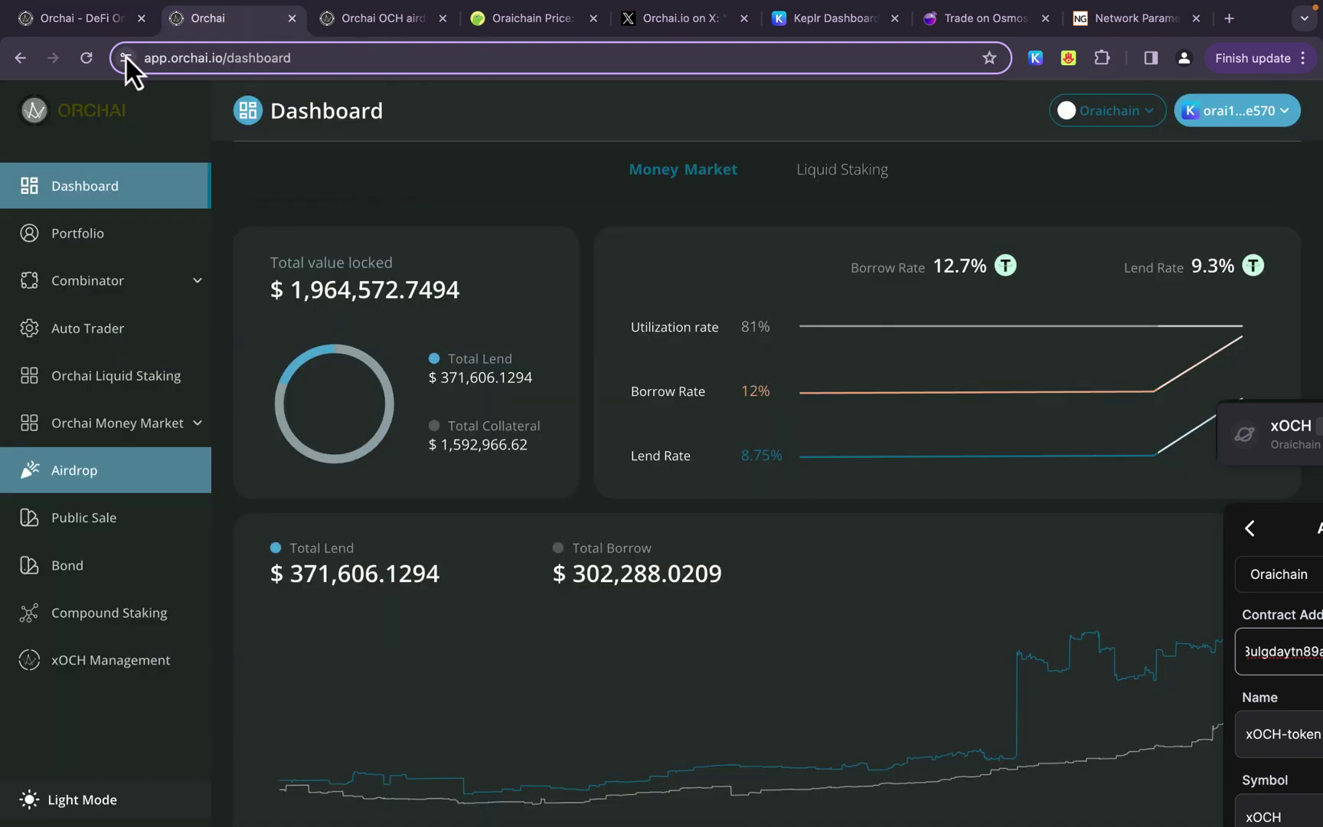
pyautogui.click(85, 56)
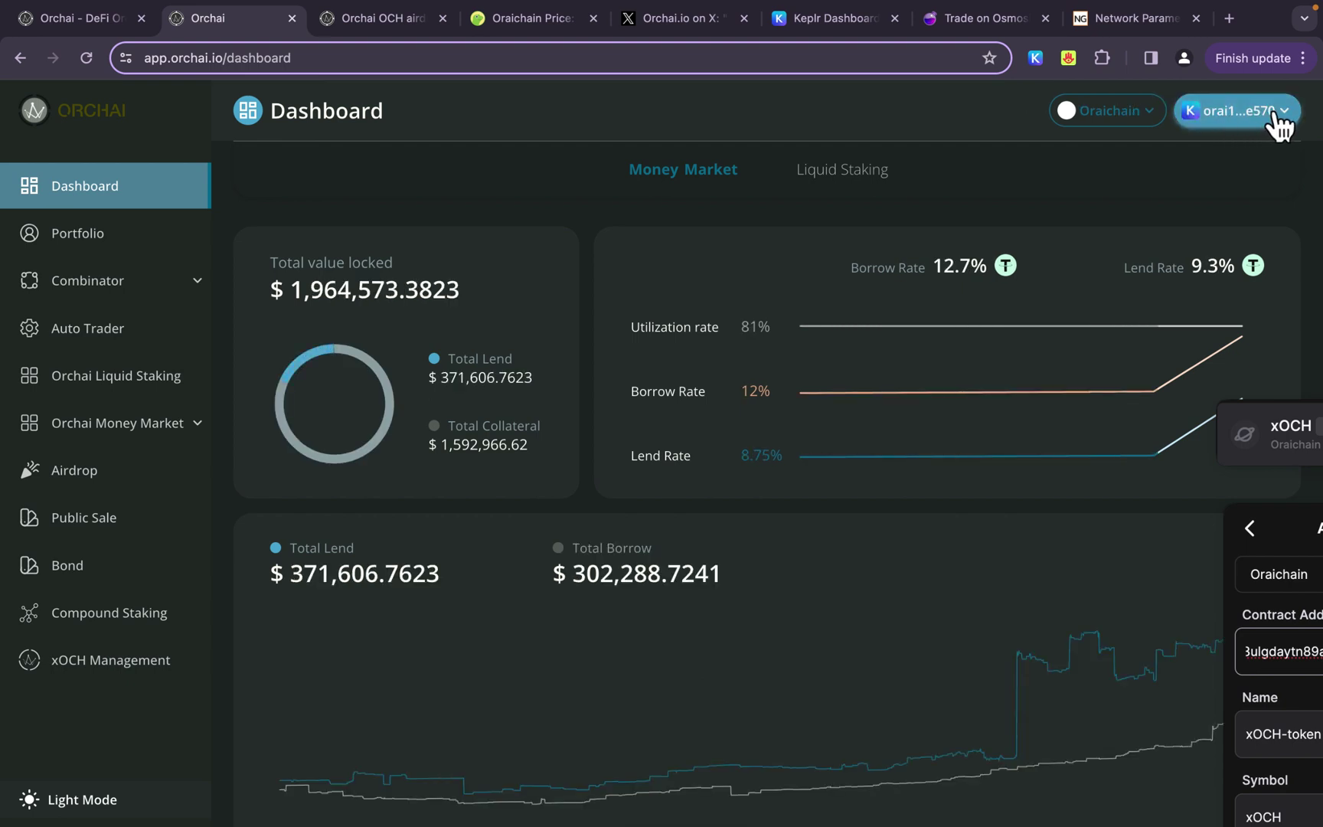
pyautogui.click(1276, 115)
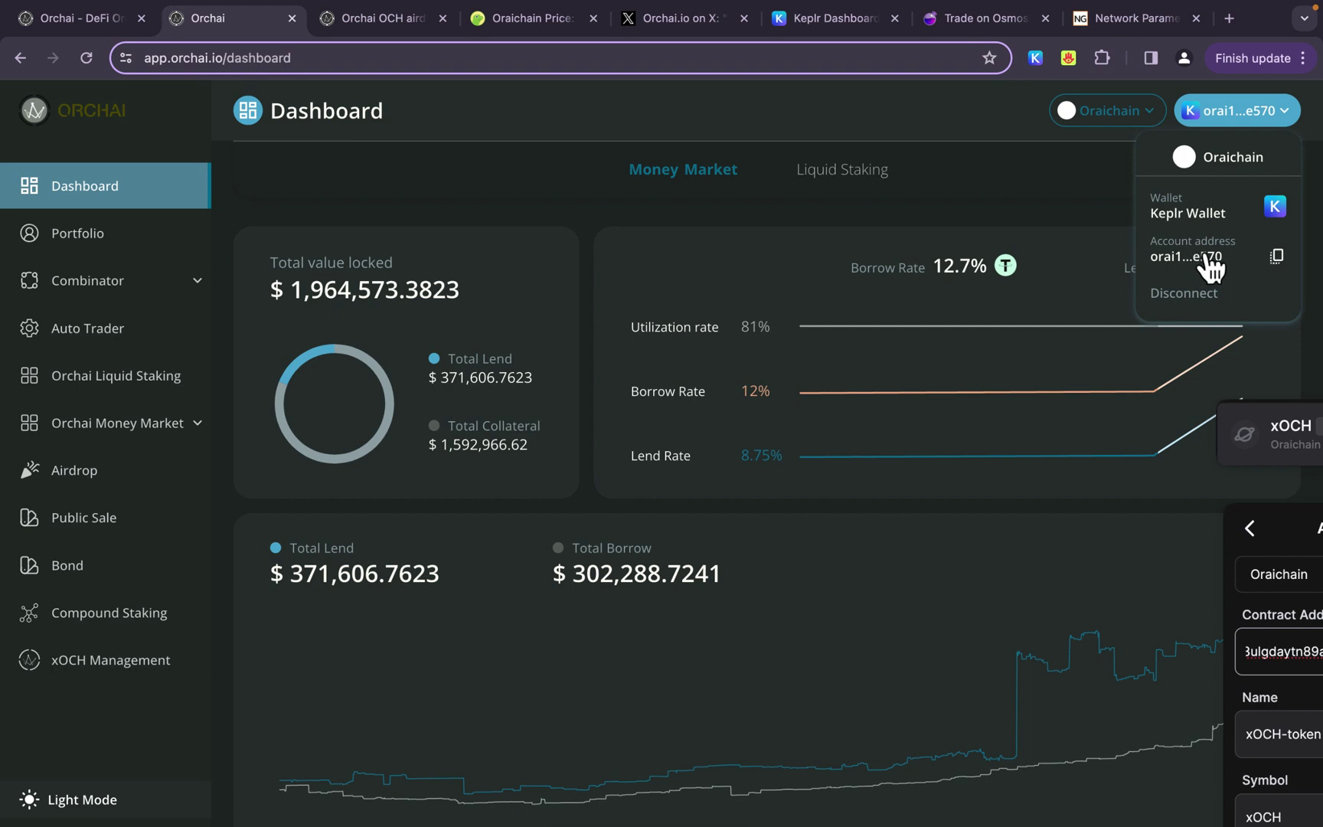
pyautogui.click(1276, 257)
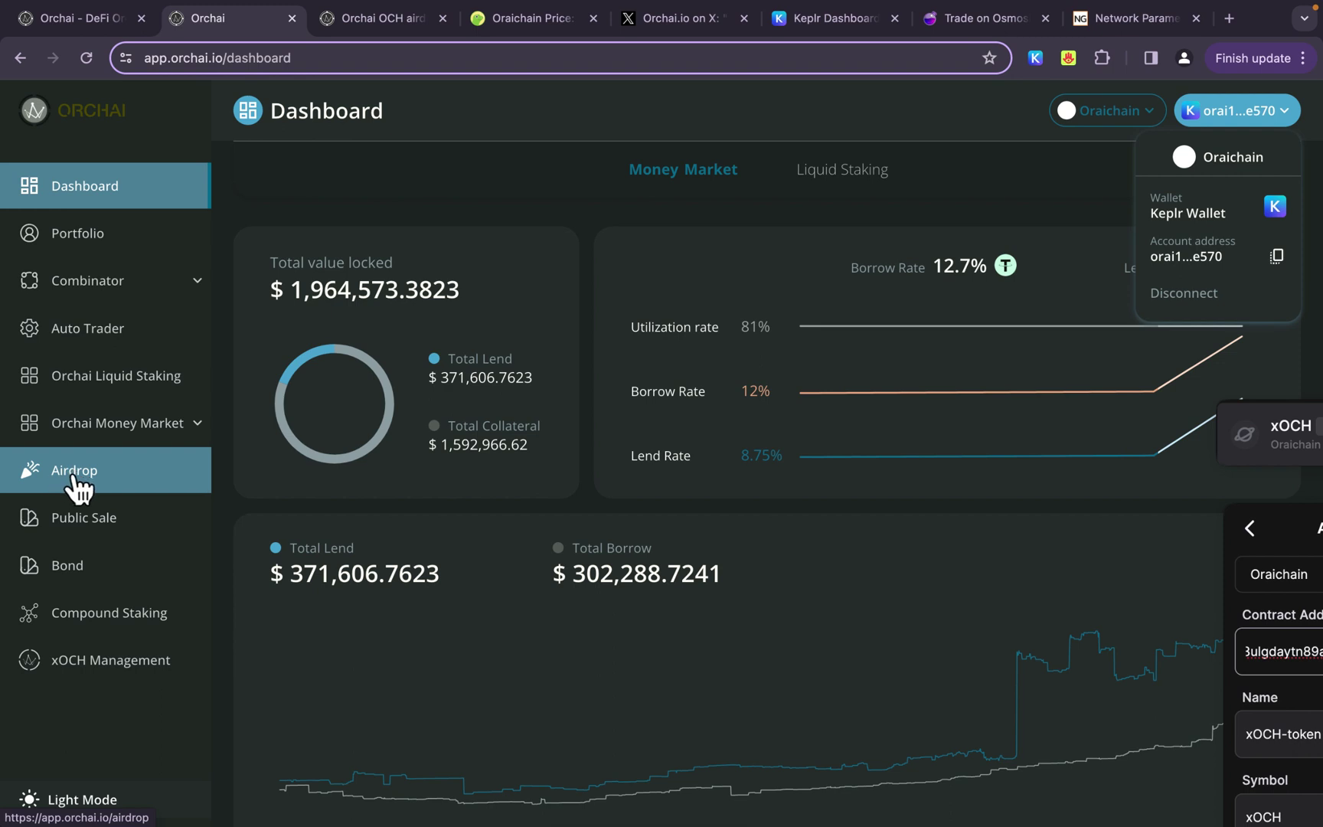
# Open the OCH Airdrop Program page from the sidebar; it reports the wallet is not eligible
pyautogui.click(74, 476)
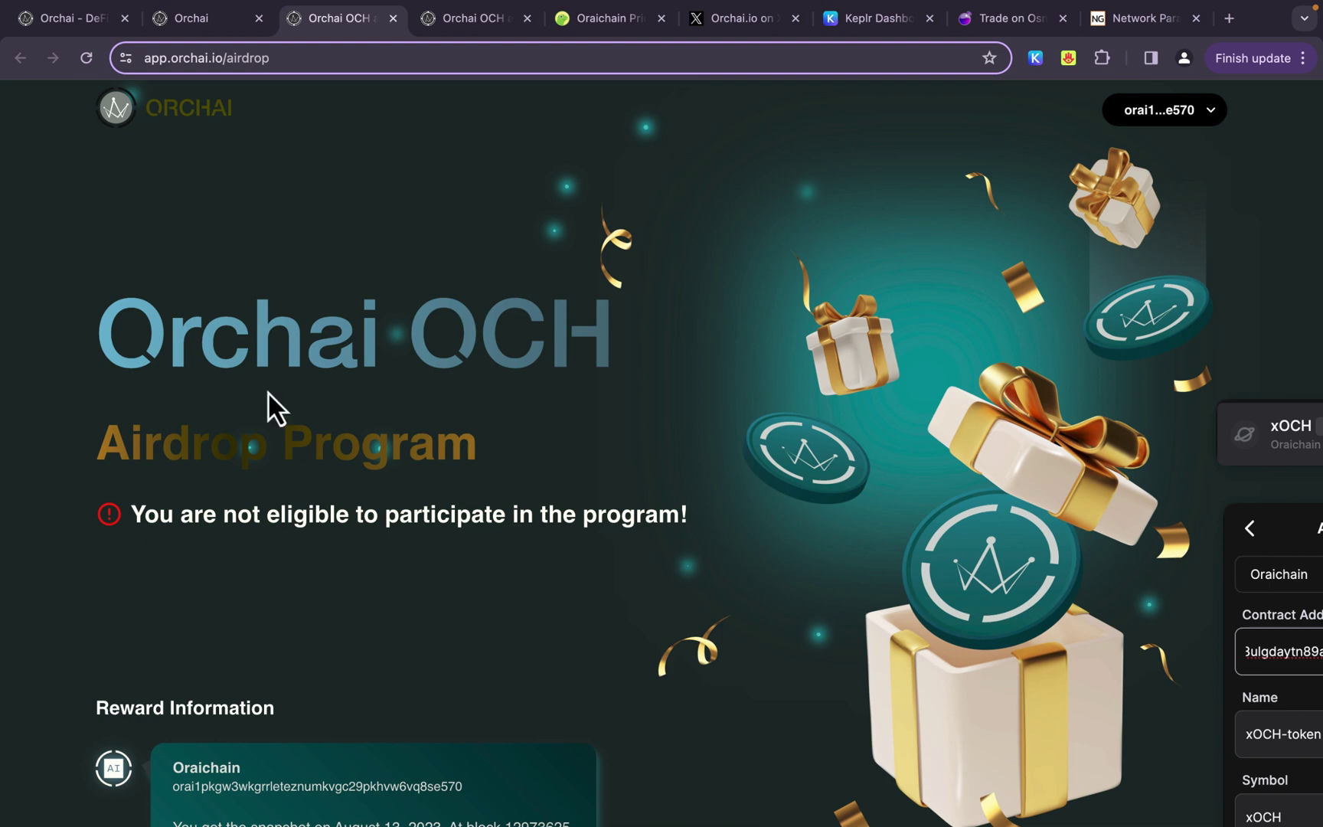
# Open Keplr's Manage Token List from the wallet menu and expand its chain dropdown
pyautogui.click(853, 28)
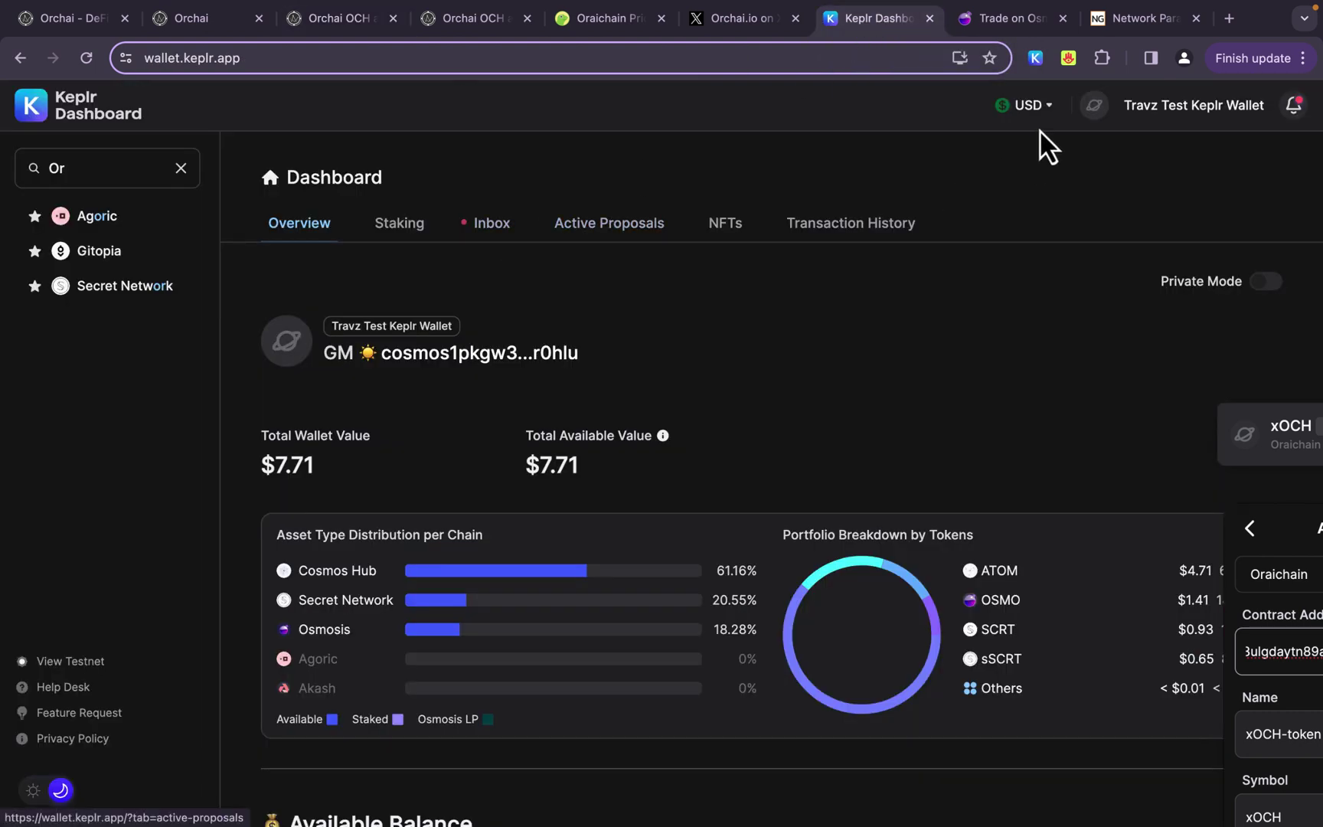
pyautogui.click(1033, 61)
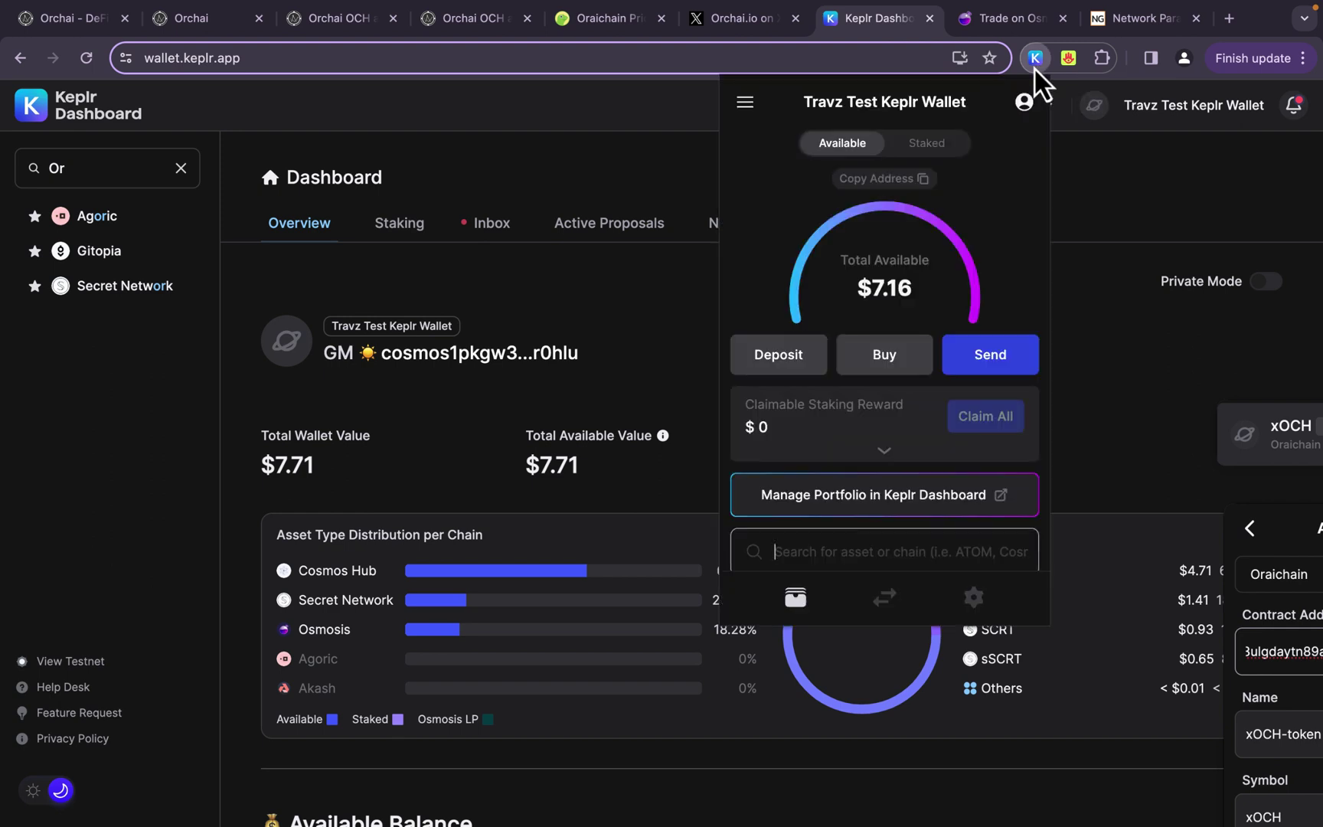
pyautogui.click(745, 102)
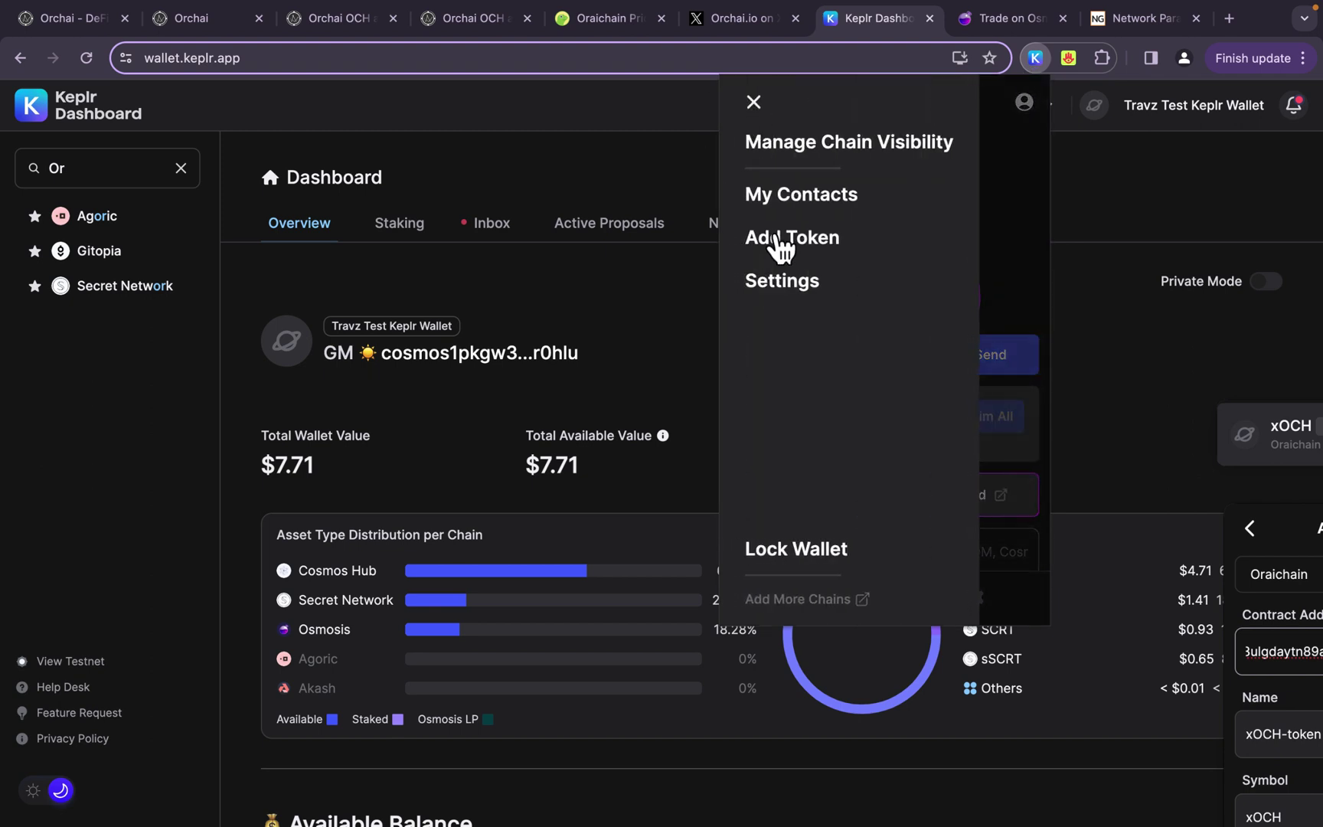
pyautogui.click(775, 237)
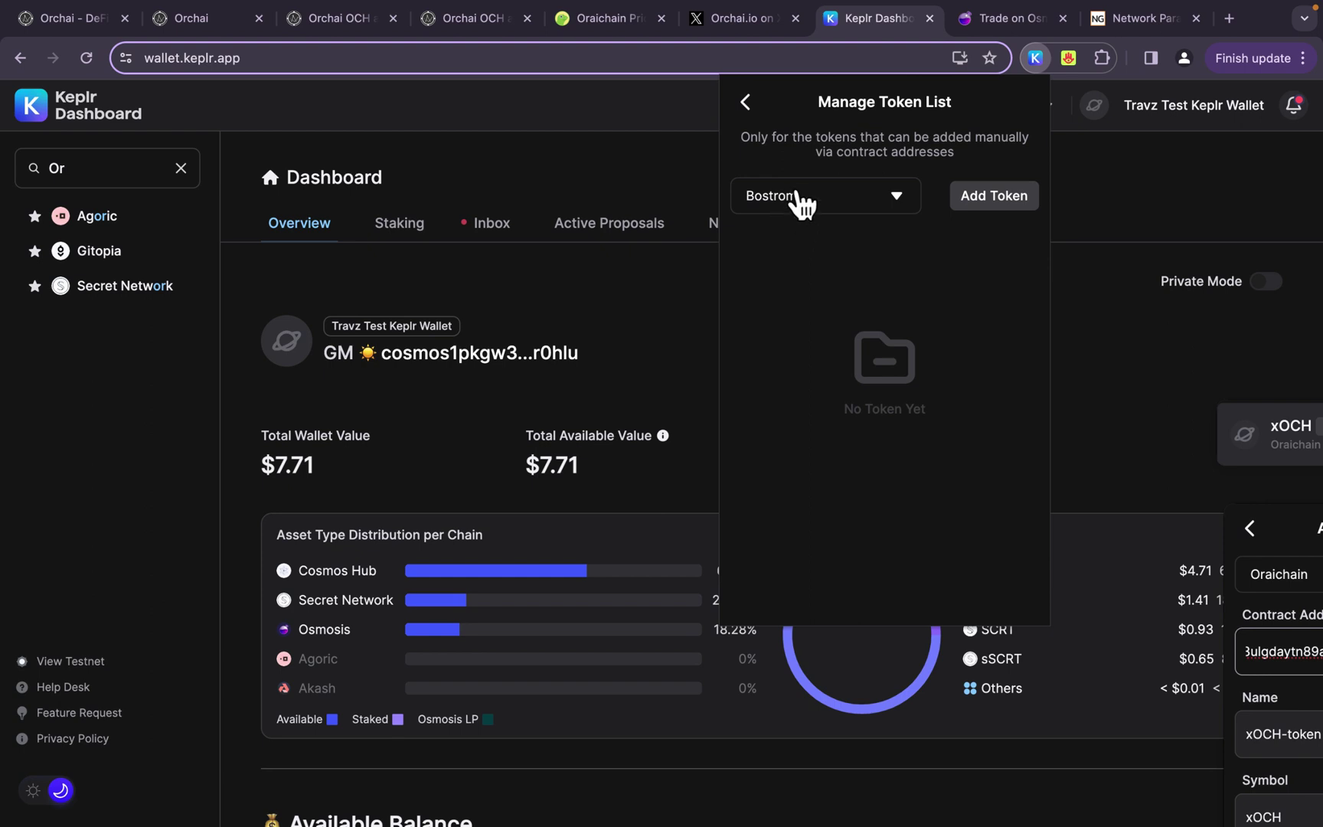
pyautogui.click(901, 199)
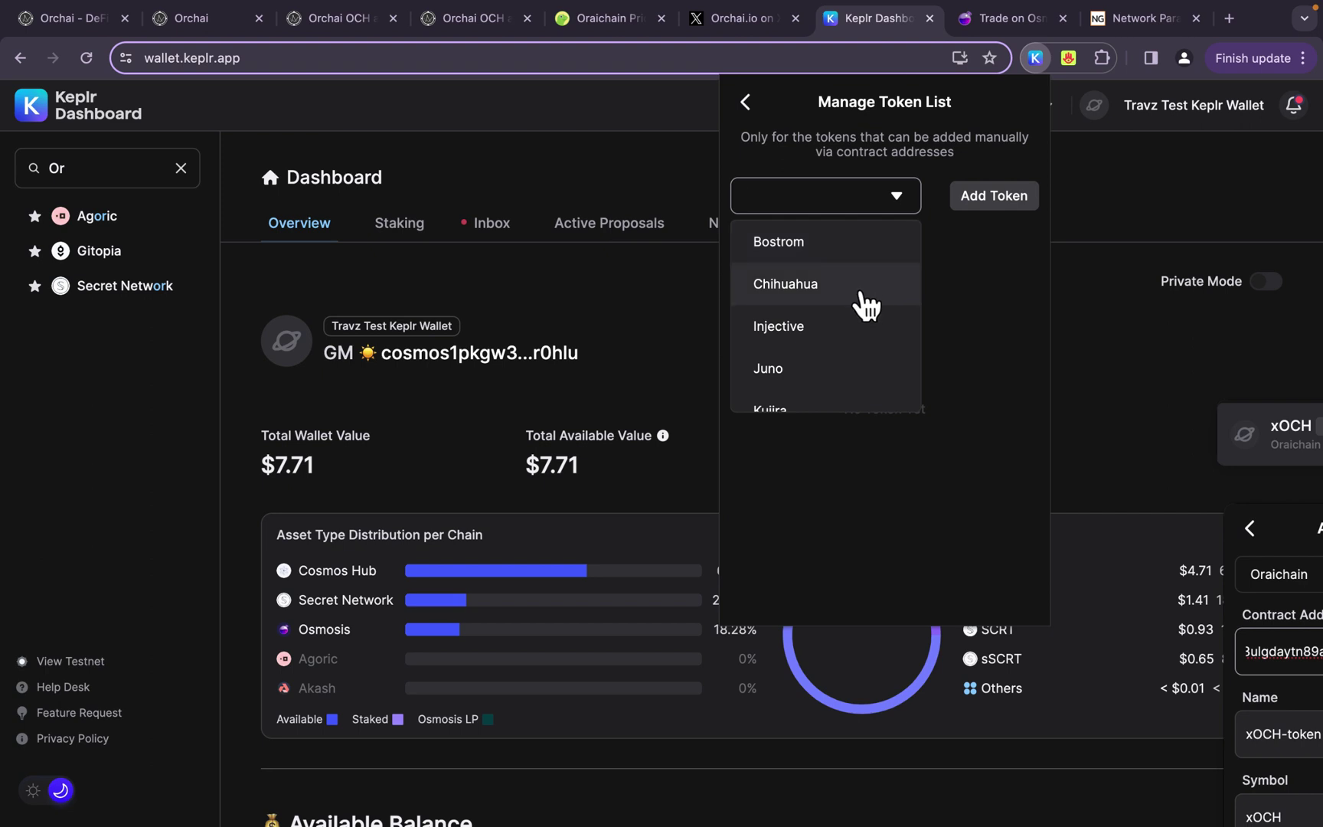
# Select Oraichain to confirm xOCH is listed, start a manual token add, then go to Orchai.io's X post
pyautogui.scroll(-5, 859, 303)
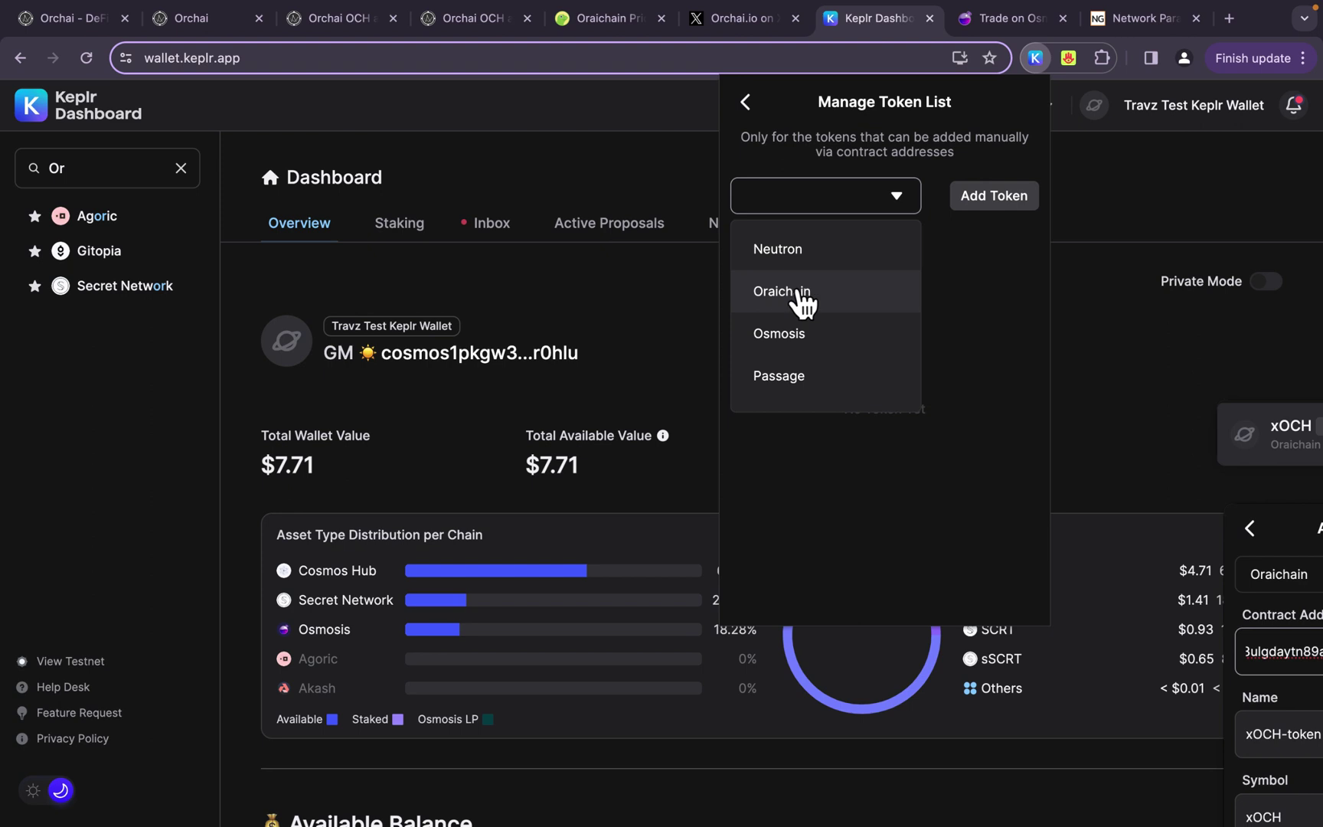
pyautogui.click(797, 291)
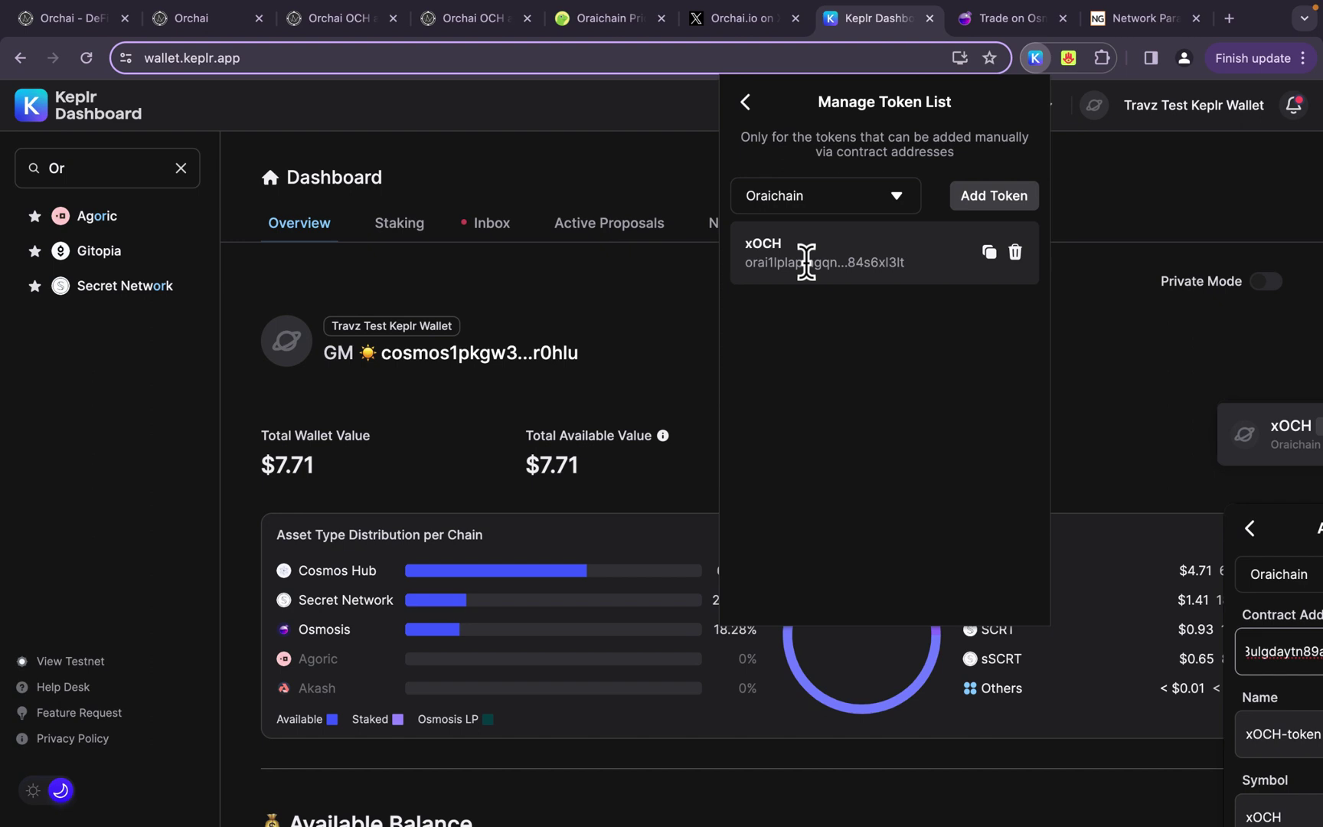
pyautogui.click(987, 200)
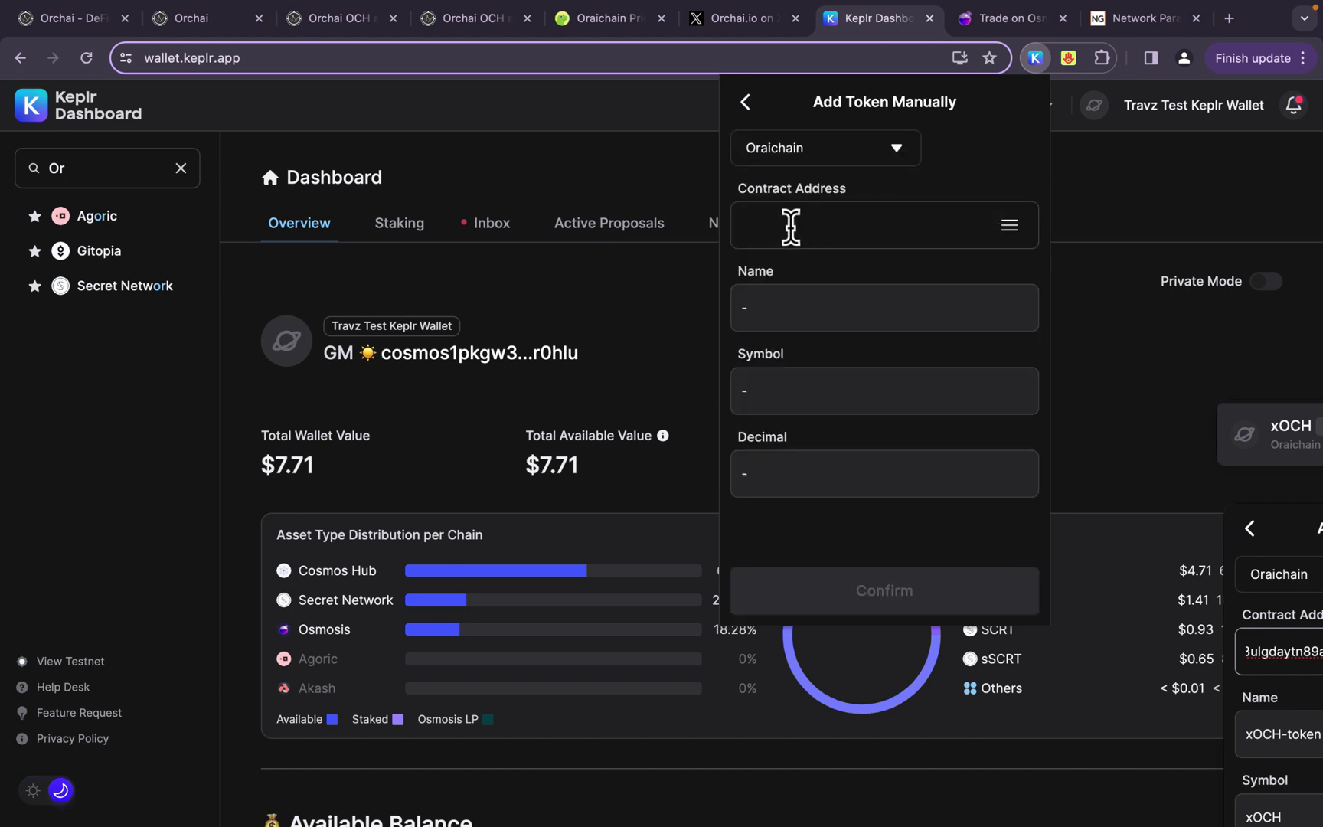
pyautogui.click(731, 20)
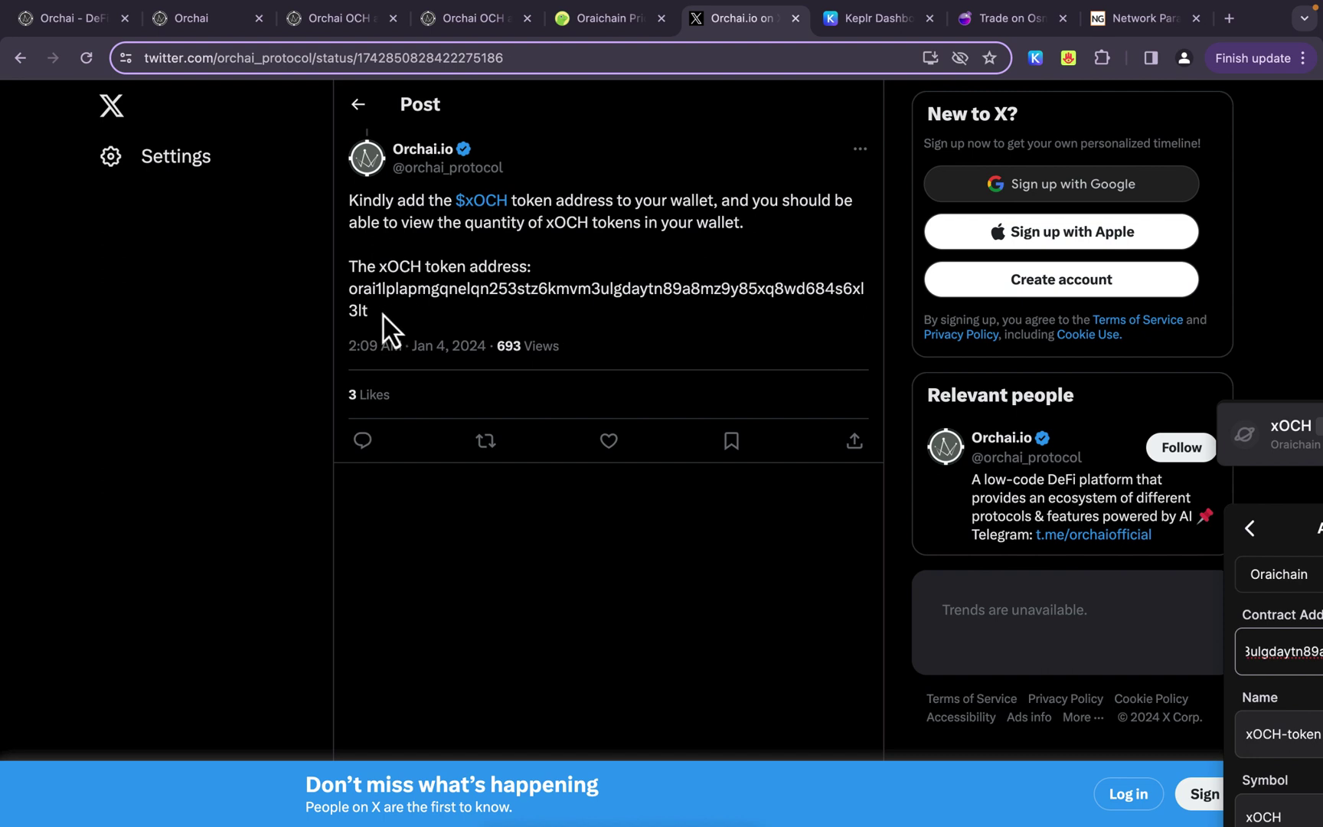
# Select the xOCH token contract address beginning with orai1 in Orchai.io's post
pyautogui.moveTo(379, 319); pyautogui.dragTo(348, 294)
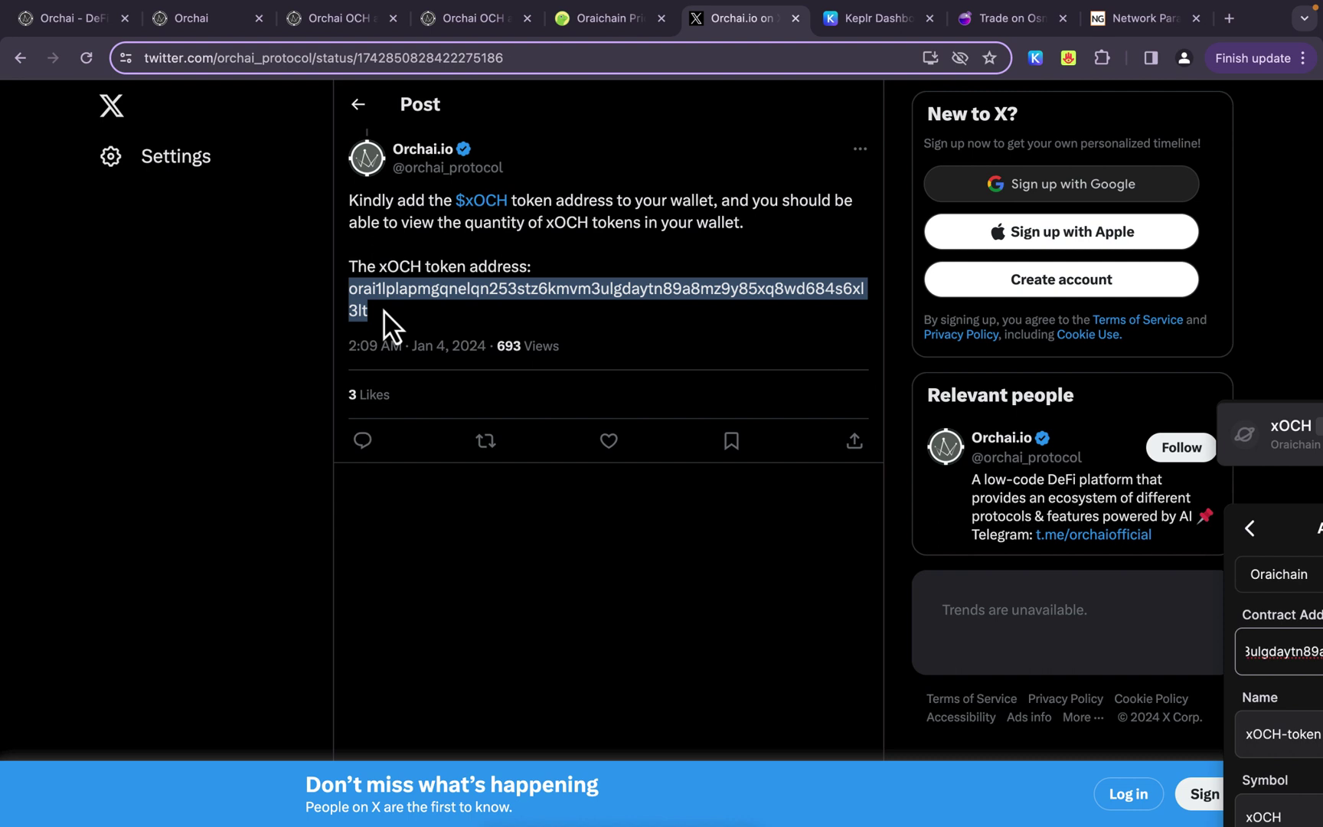
# Reopen Keplr's manual Add Token form with Oraichain selected as the chain
pyautogui.click(1034, 58)
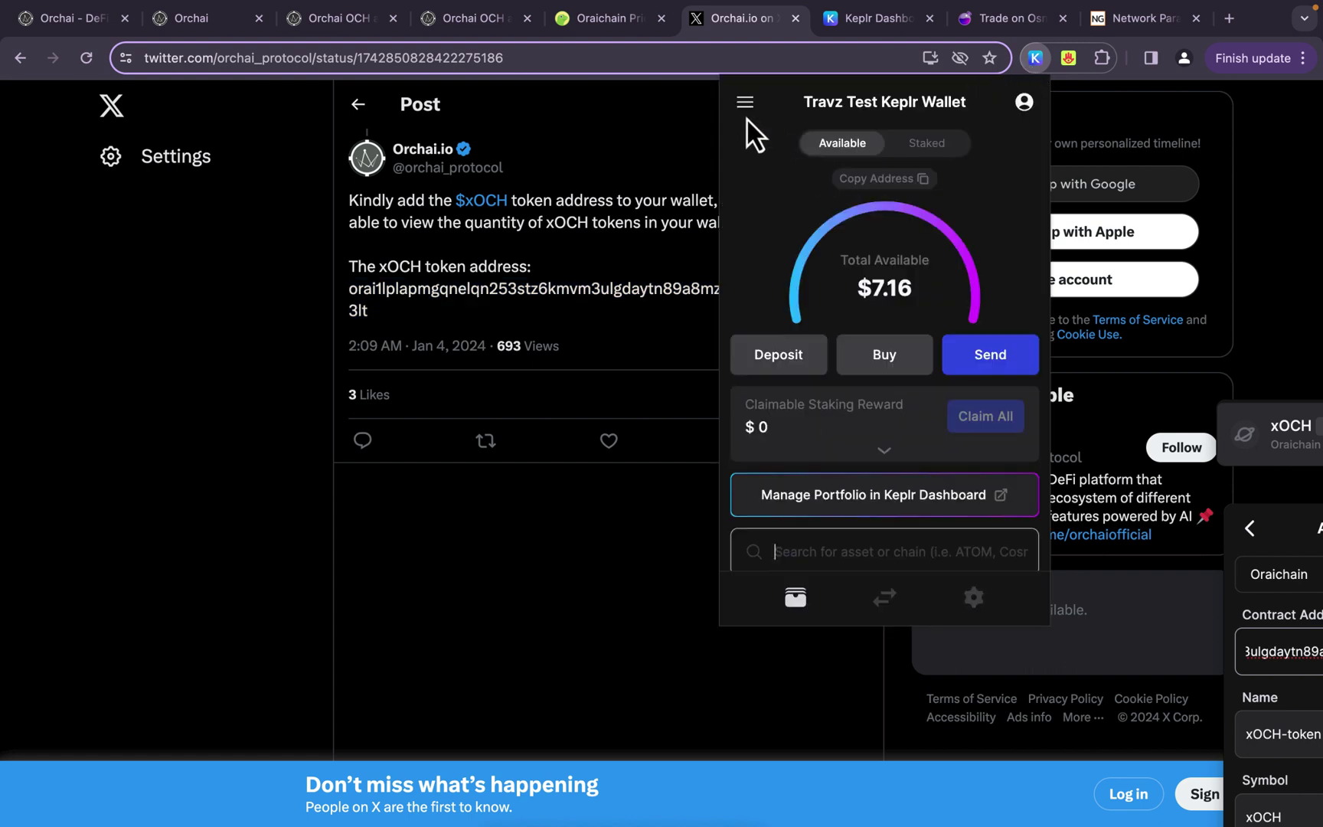
pyautogui.click(748, 109)
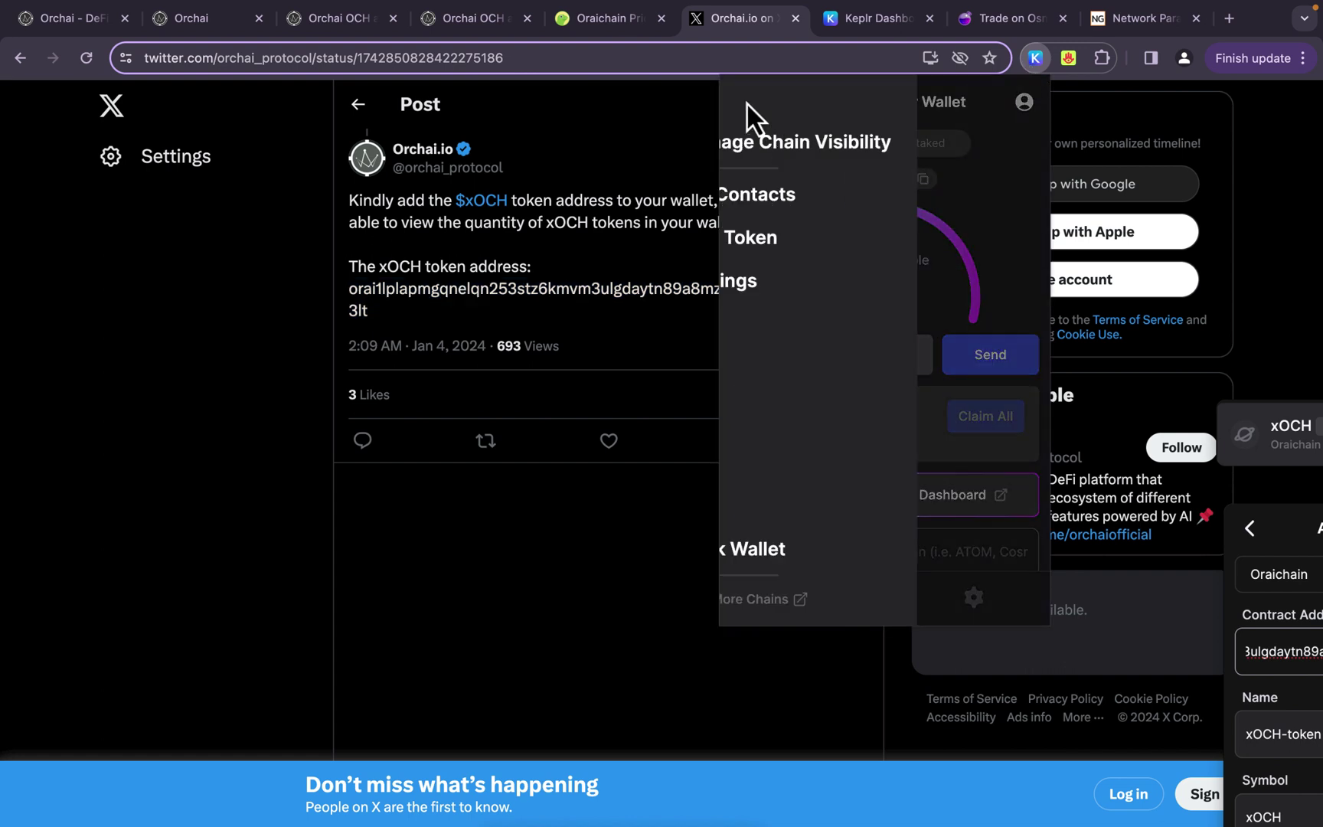
pyautogui.click(776, 245)
pyautogui.click(904, 200)
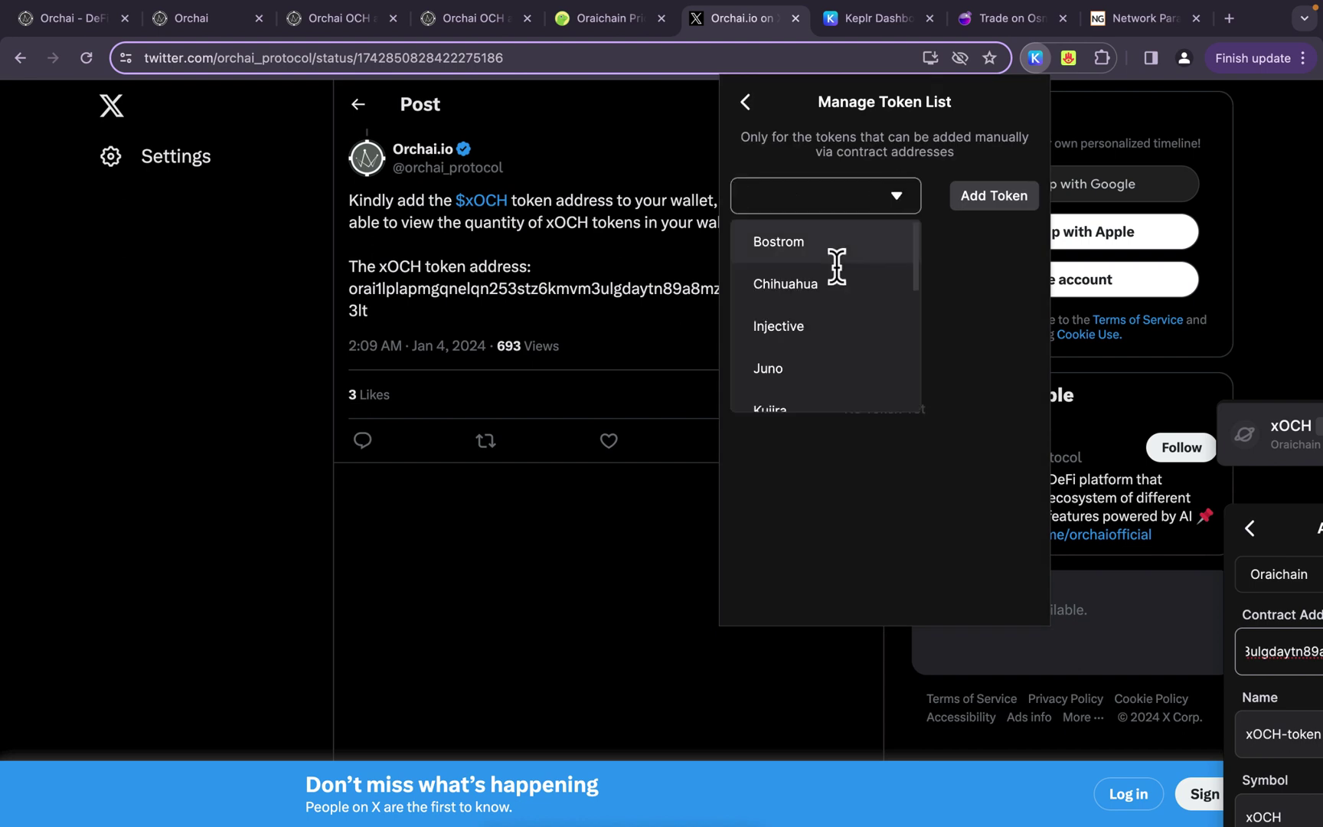
pyautogui.scroll(-3, 815, 320)
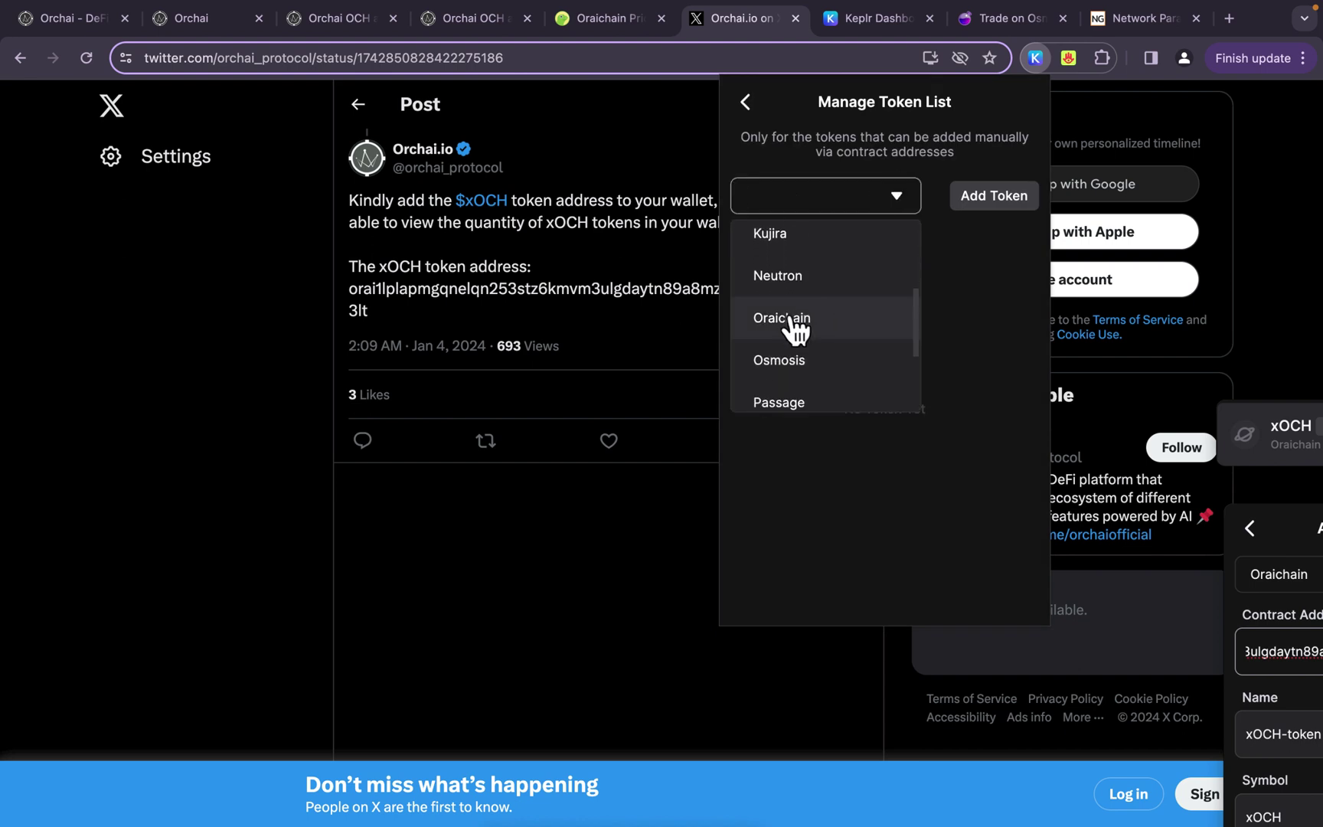
pyautogui.click(795, 329)
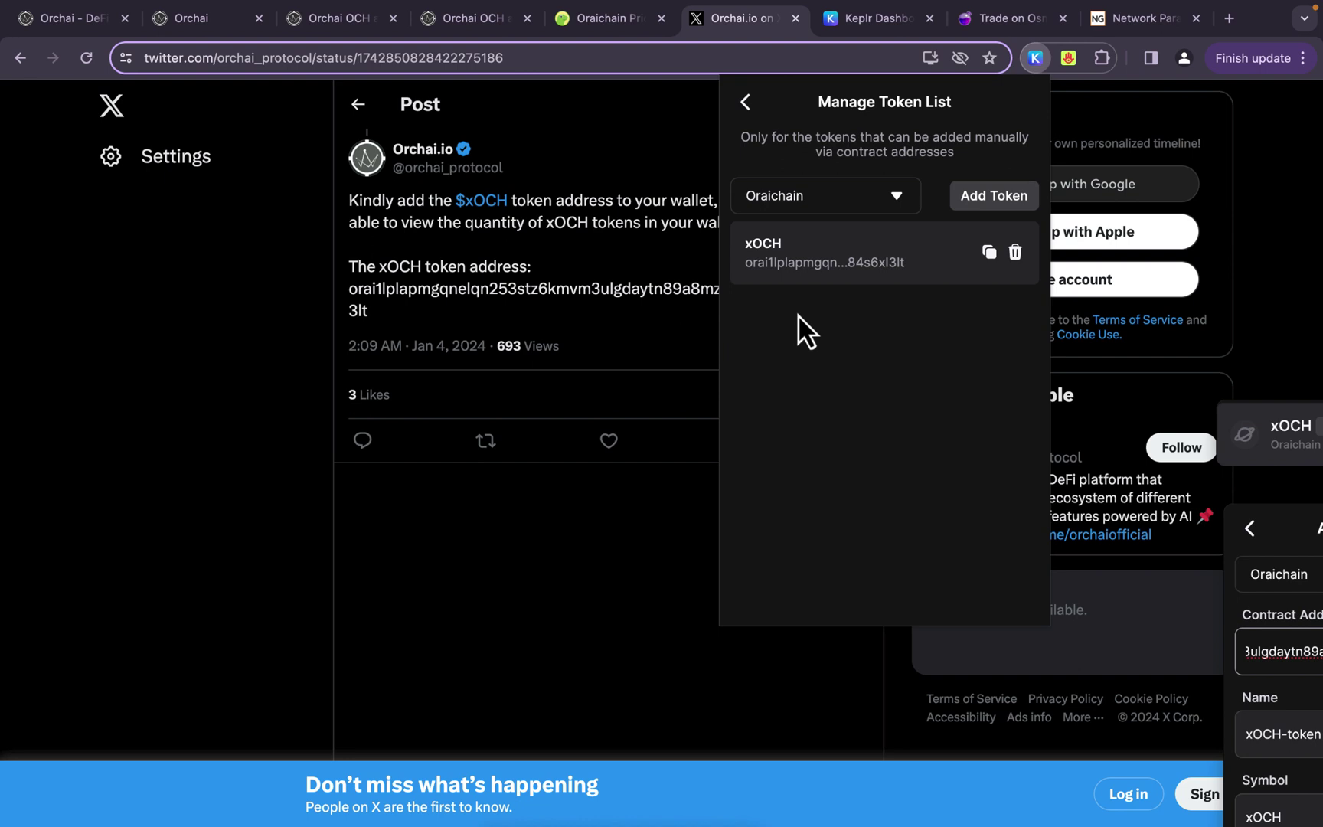
pyautogui.click(988, 198)
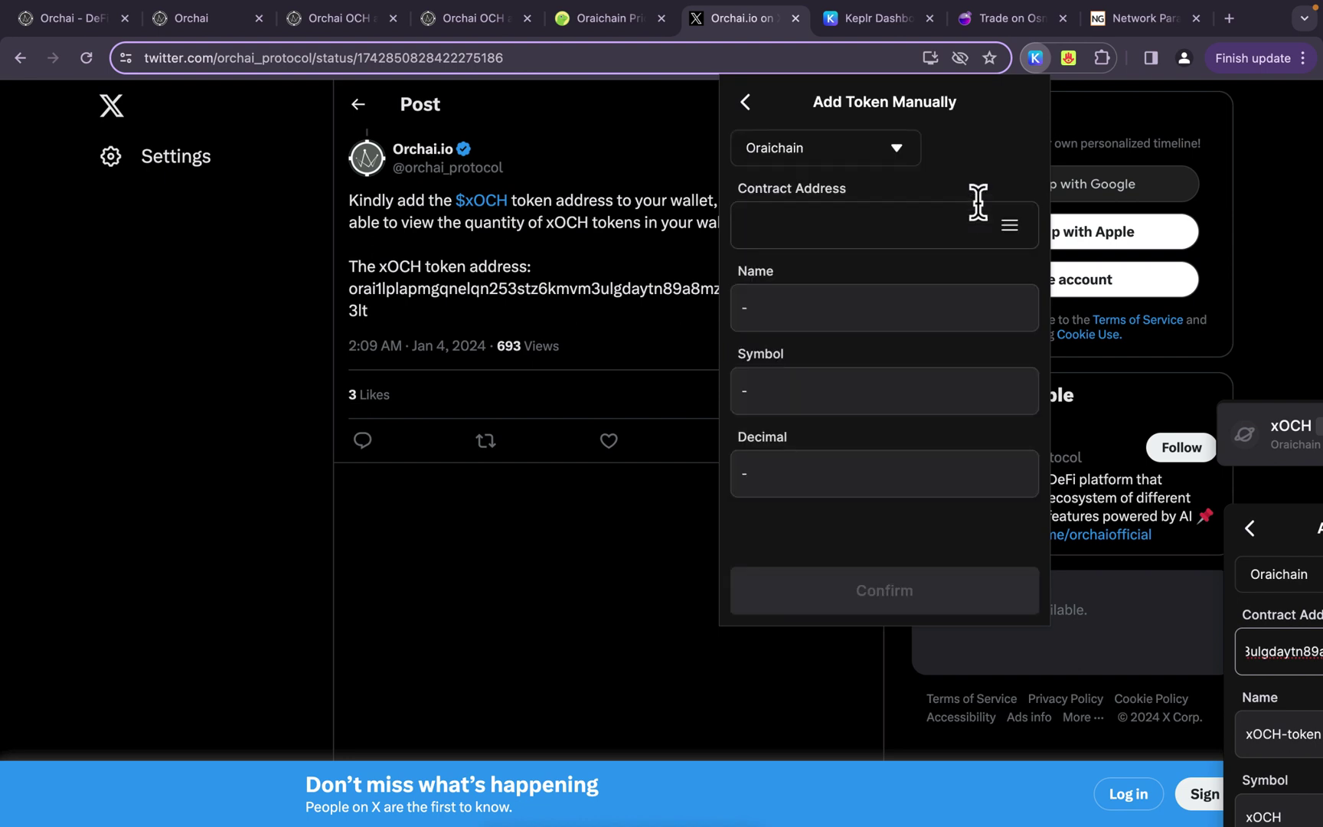
pyautogui.click(811, 220)
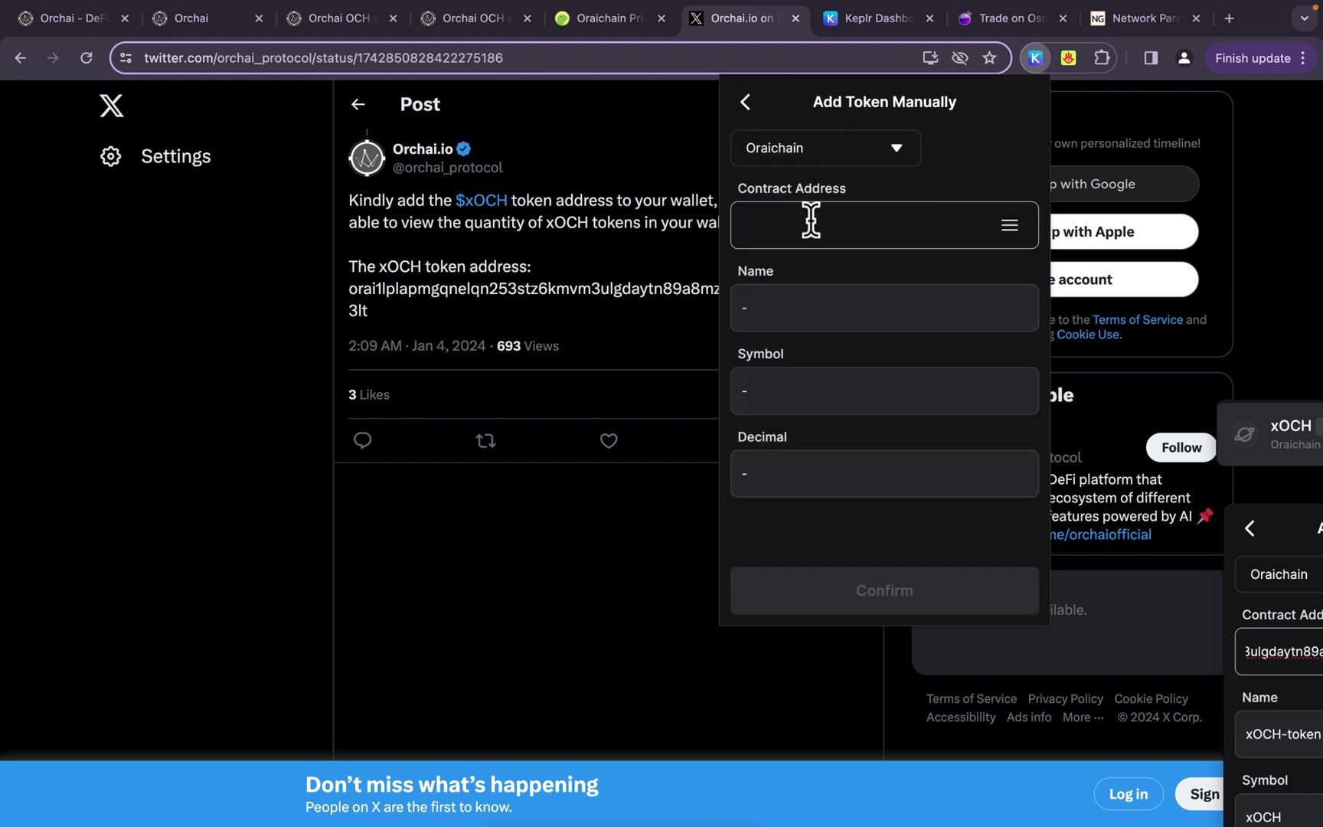
# Back out of the token form and list to the wallet home and open its side menu
pyautogui.click(747, 105)
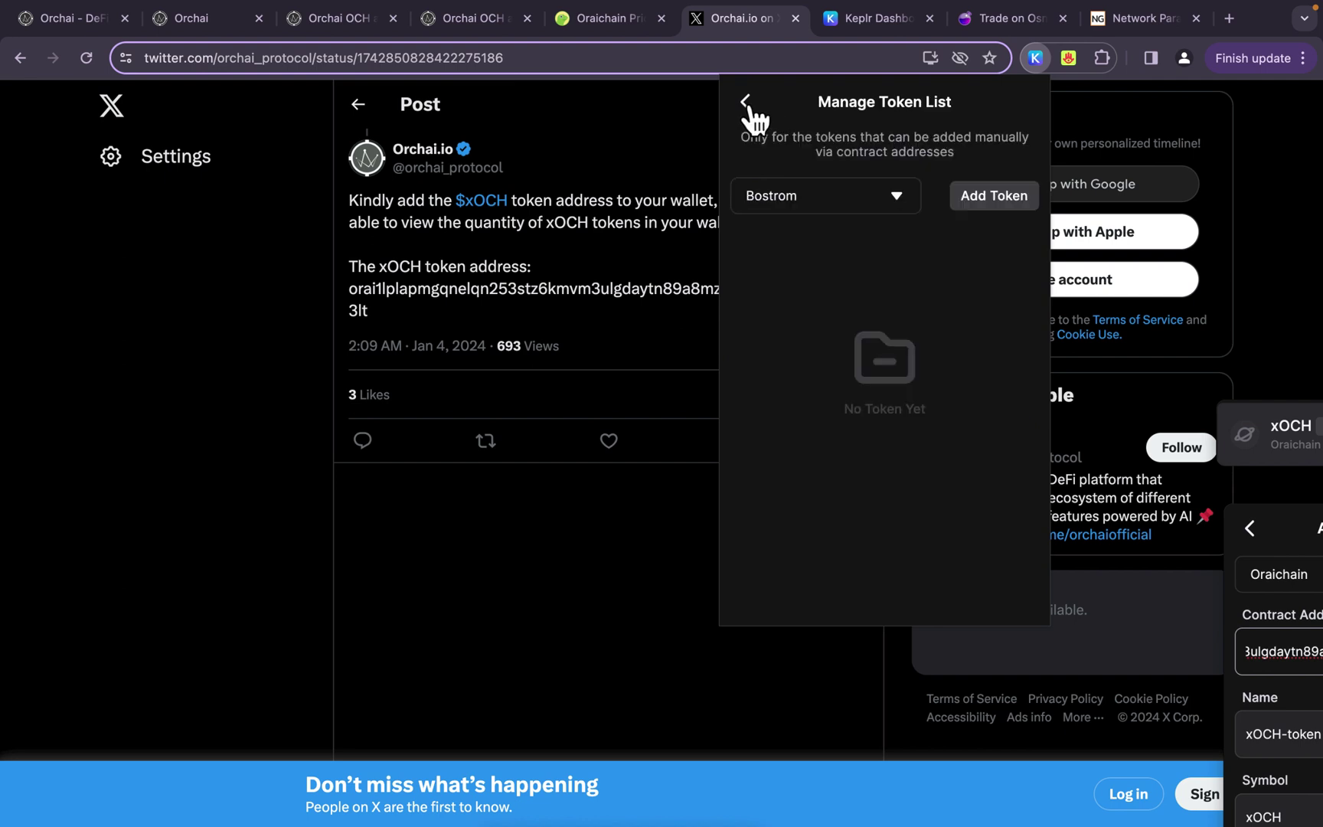
pyautogui.click(746, 103)
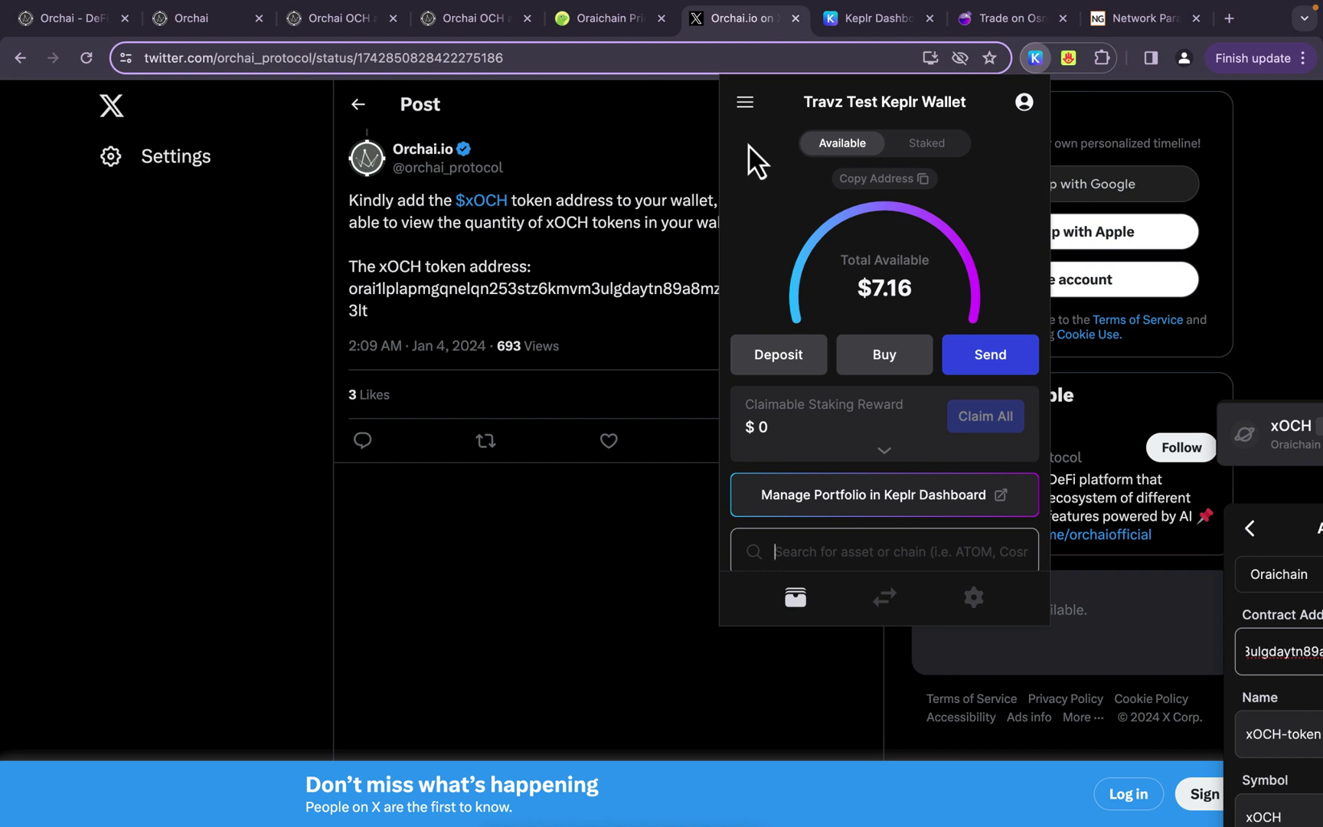
pyautogui.click(747, 105)
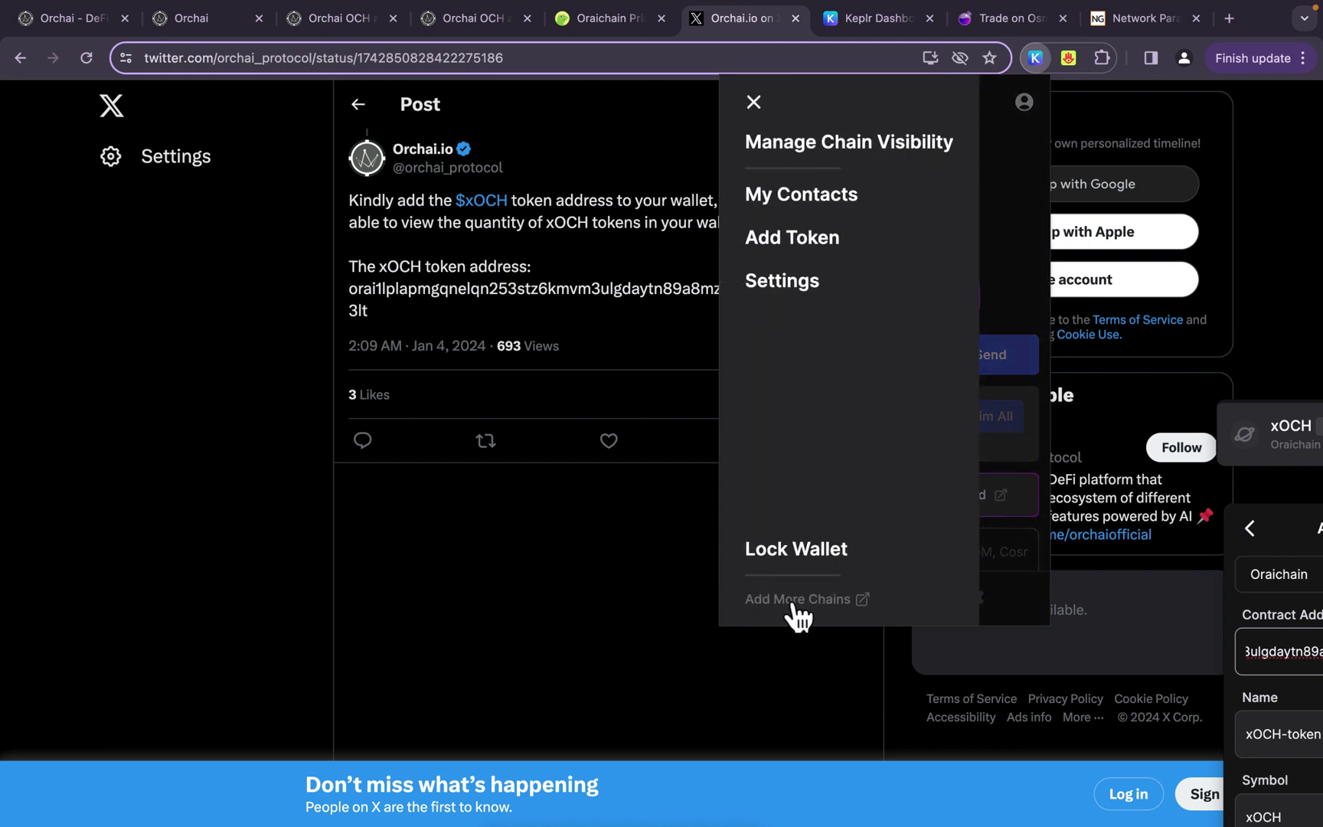
# Search 'Orai' on Keplr's Add More Chains site, confirming Oraichain shows Added, then reopen the wallet
pyautogui.click(790, 604)
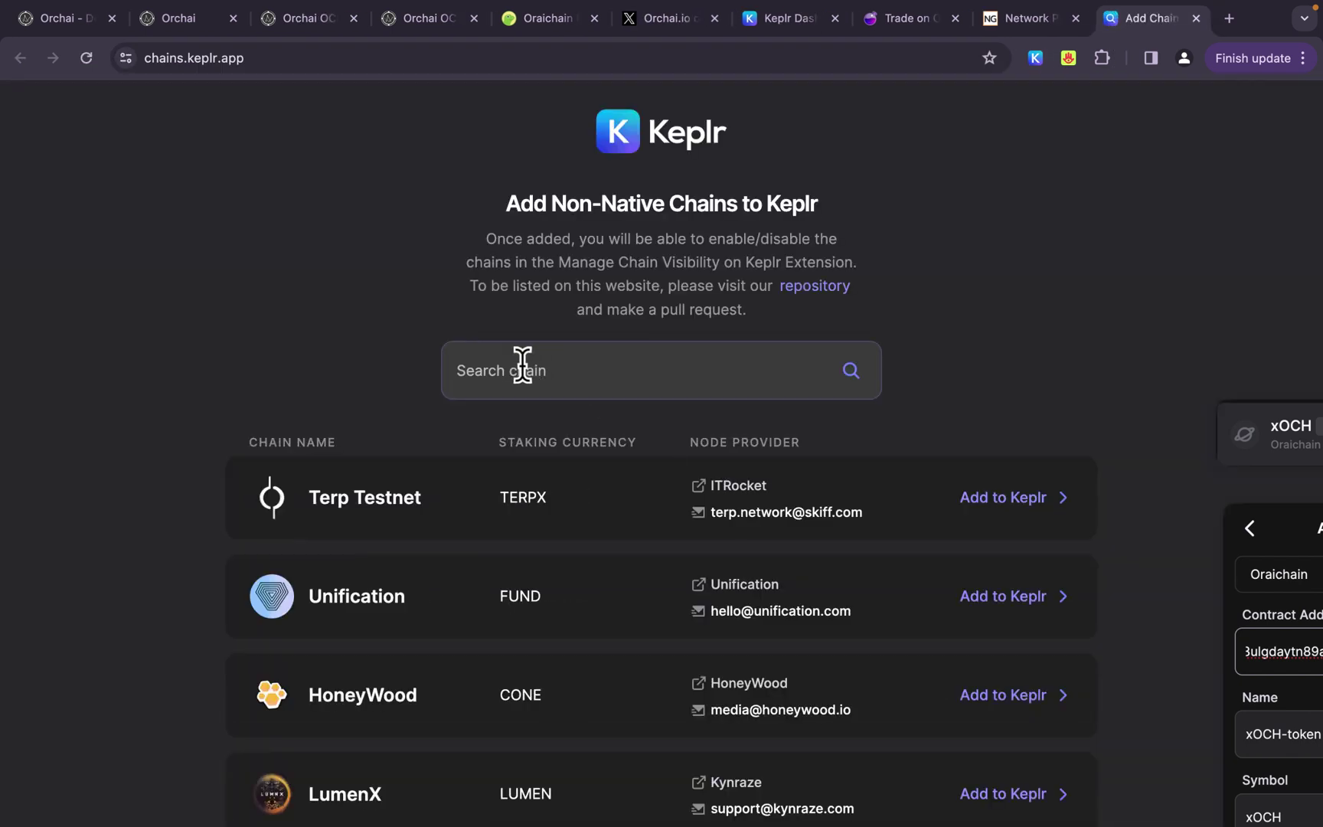
pyautogui.click(522, 364)
pyautogui.write('O')
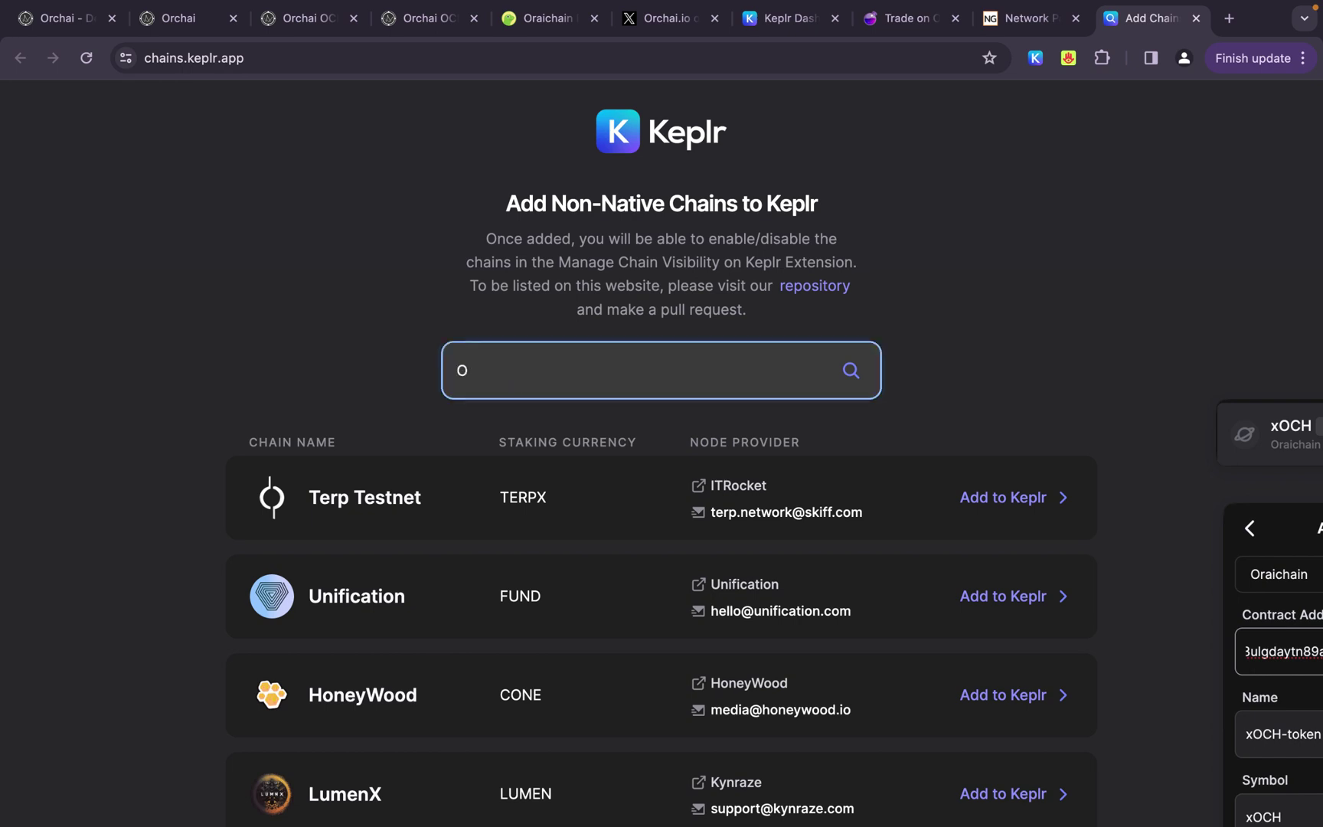
pyautogui.write('r')
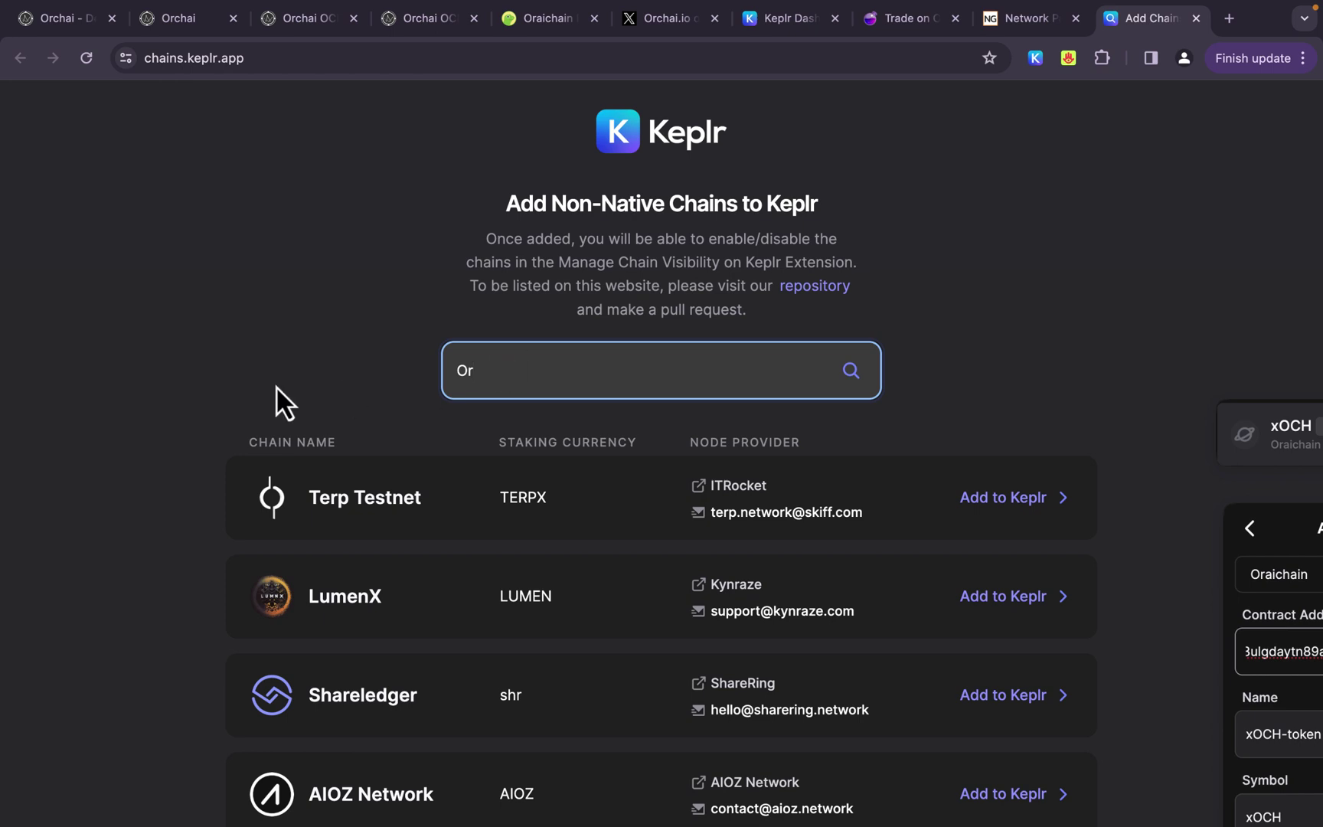
pyautogui.scroll(-2, 276, 386)
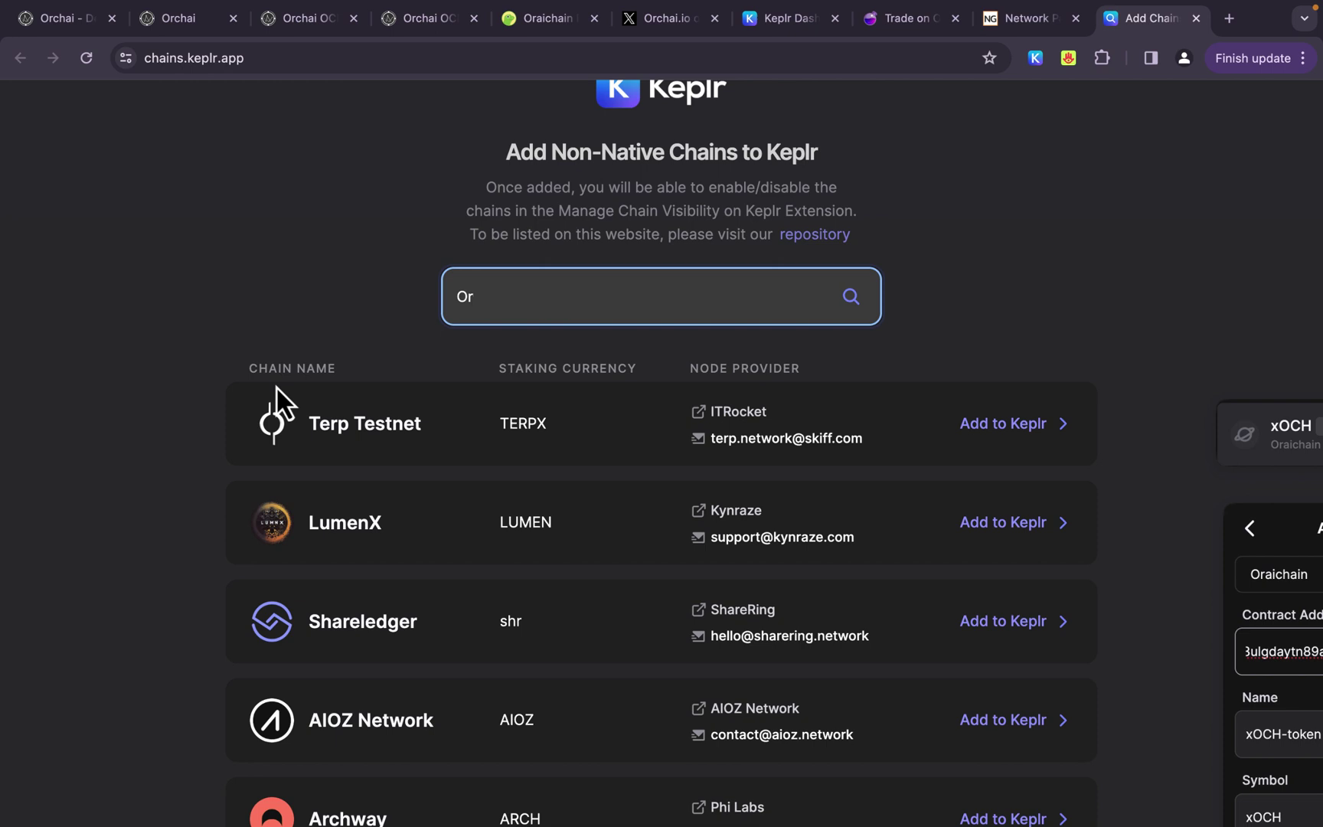
pyautogui.write('ai')
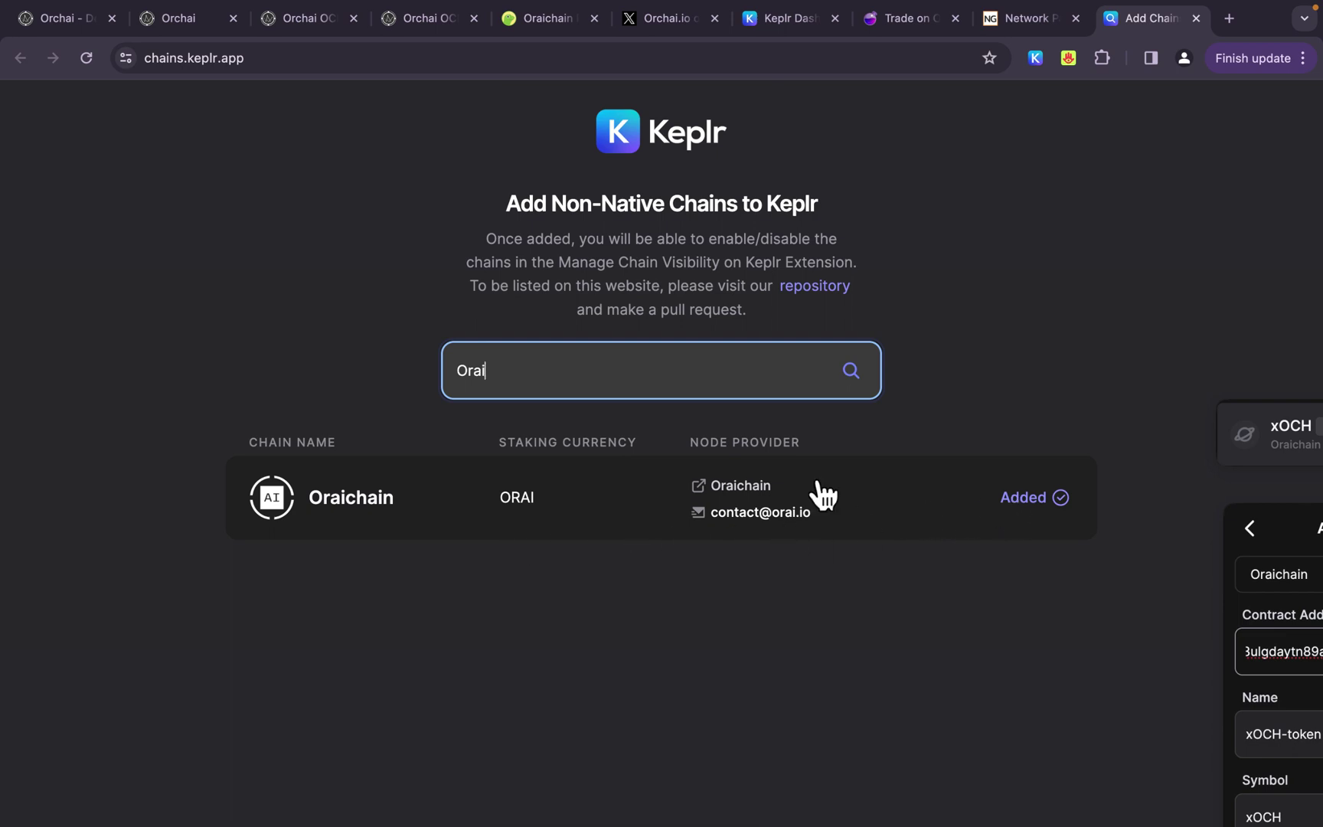
pyautogui.click(1038, 505)
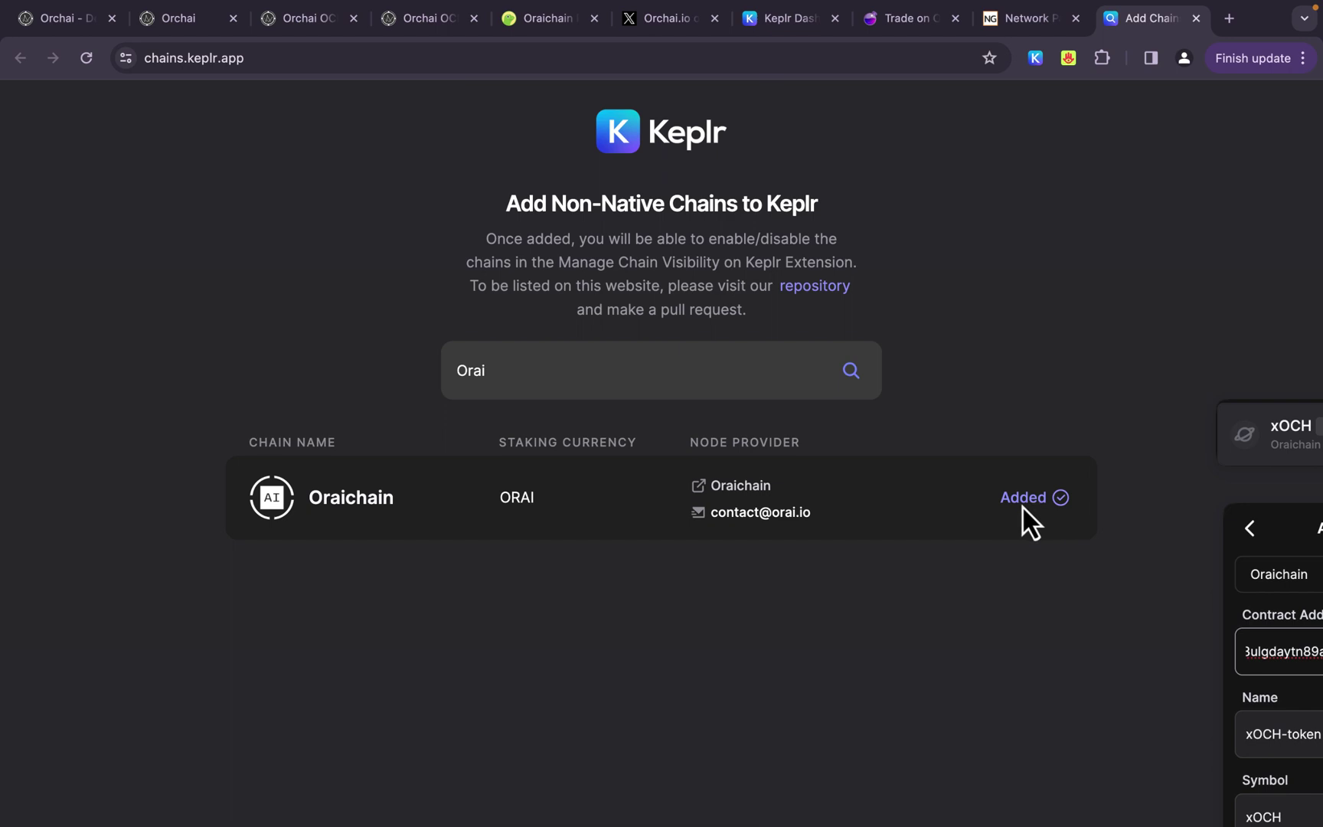
pyautogui.click(1036, 58)
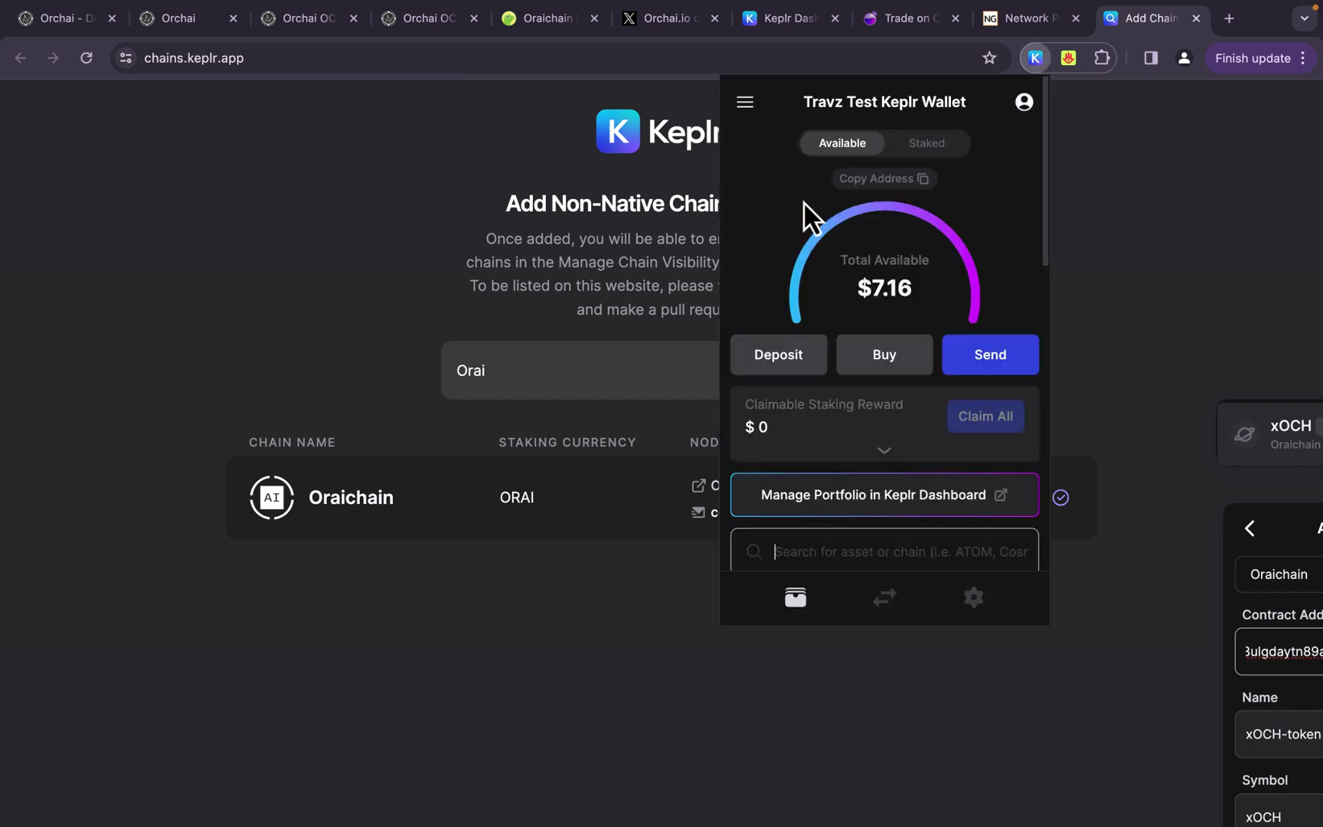
# Uncheck Oraichain in Manage Chain Visibility, leaving Cosmos Hub, Osmosis and Secret Network
pyautogui.click(745, 103)
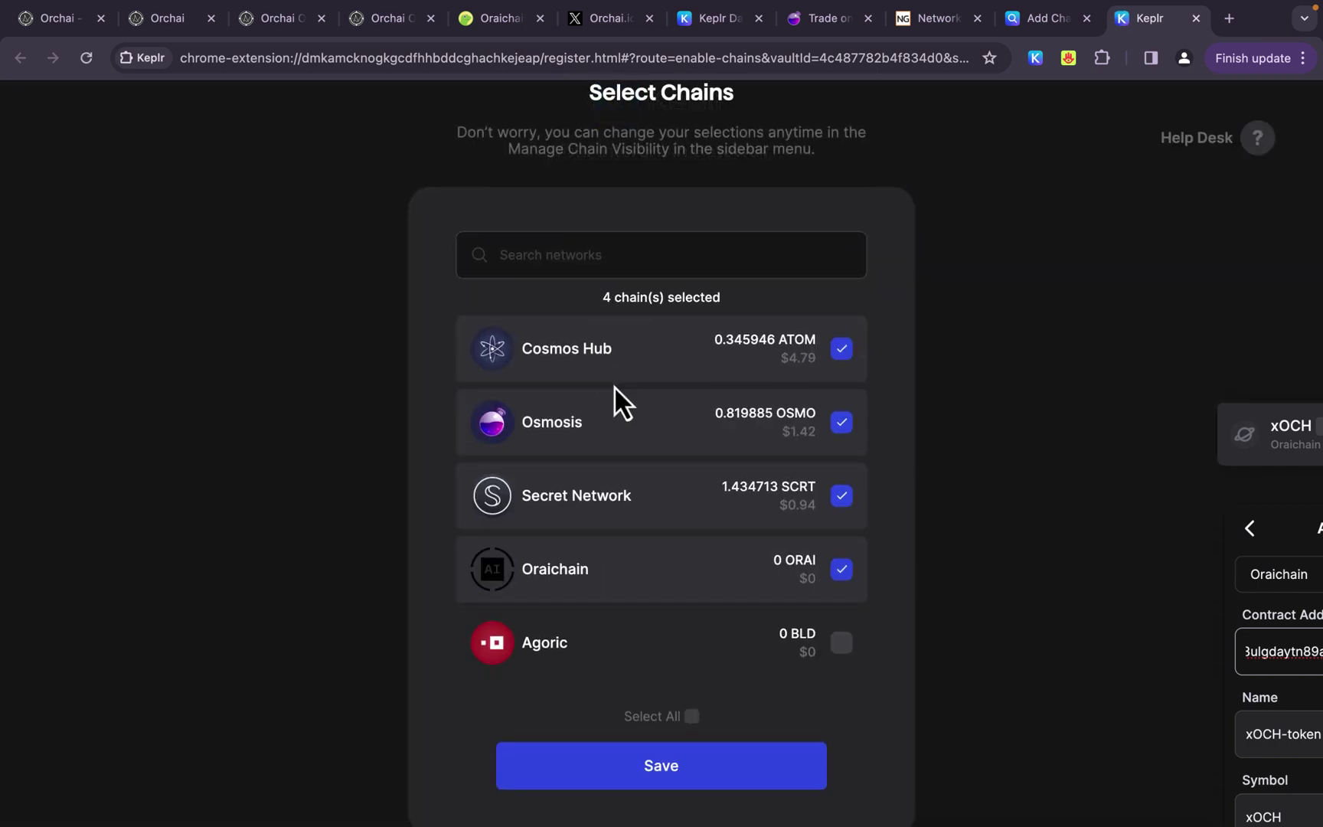
pyautogui.click(842, 571)
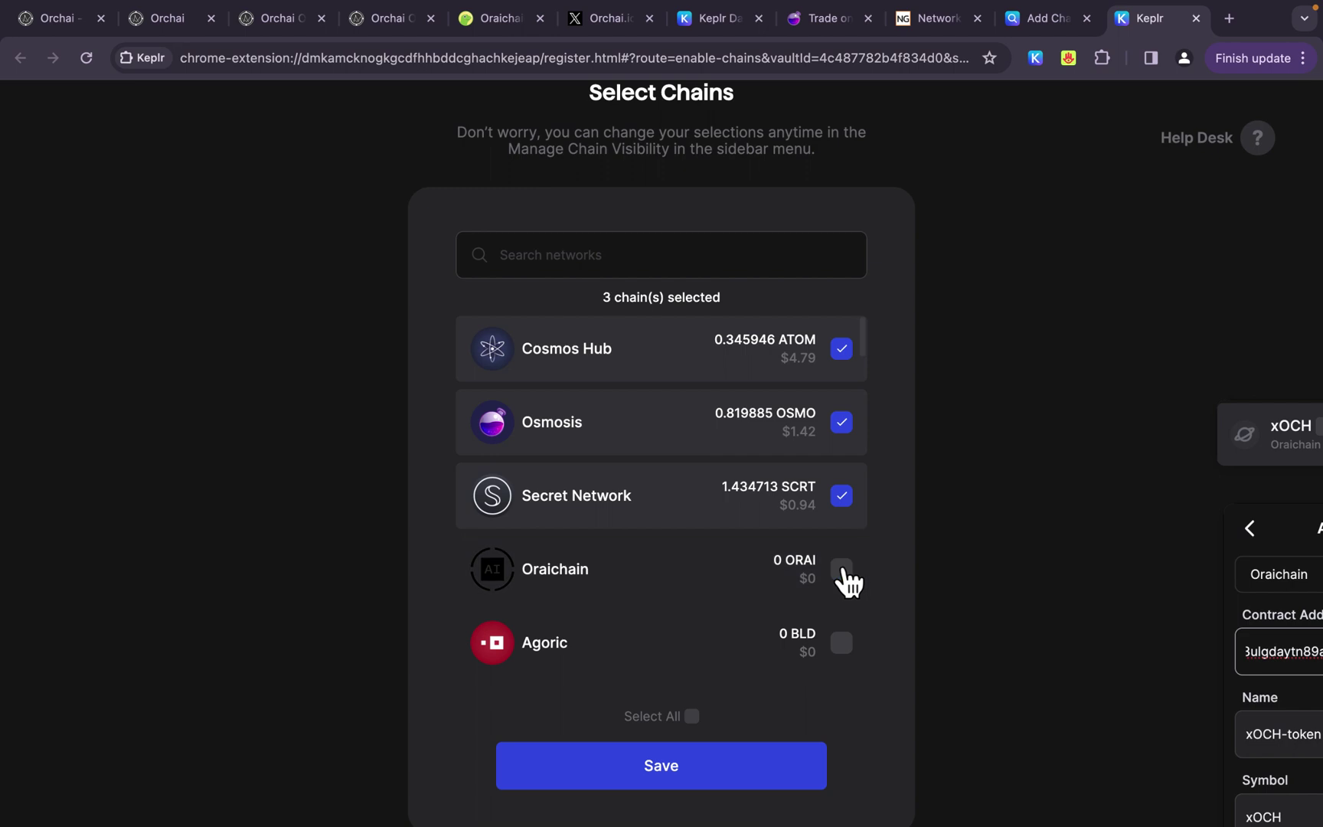
# Save the chain selection and scroll the wallet's assets, now only three chains totalling $7.16
pyautogui.click(652, 758)
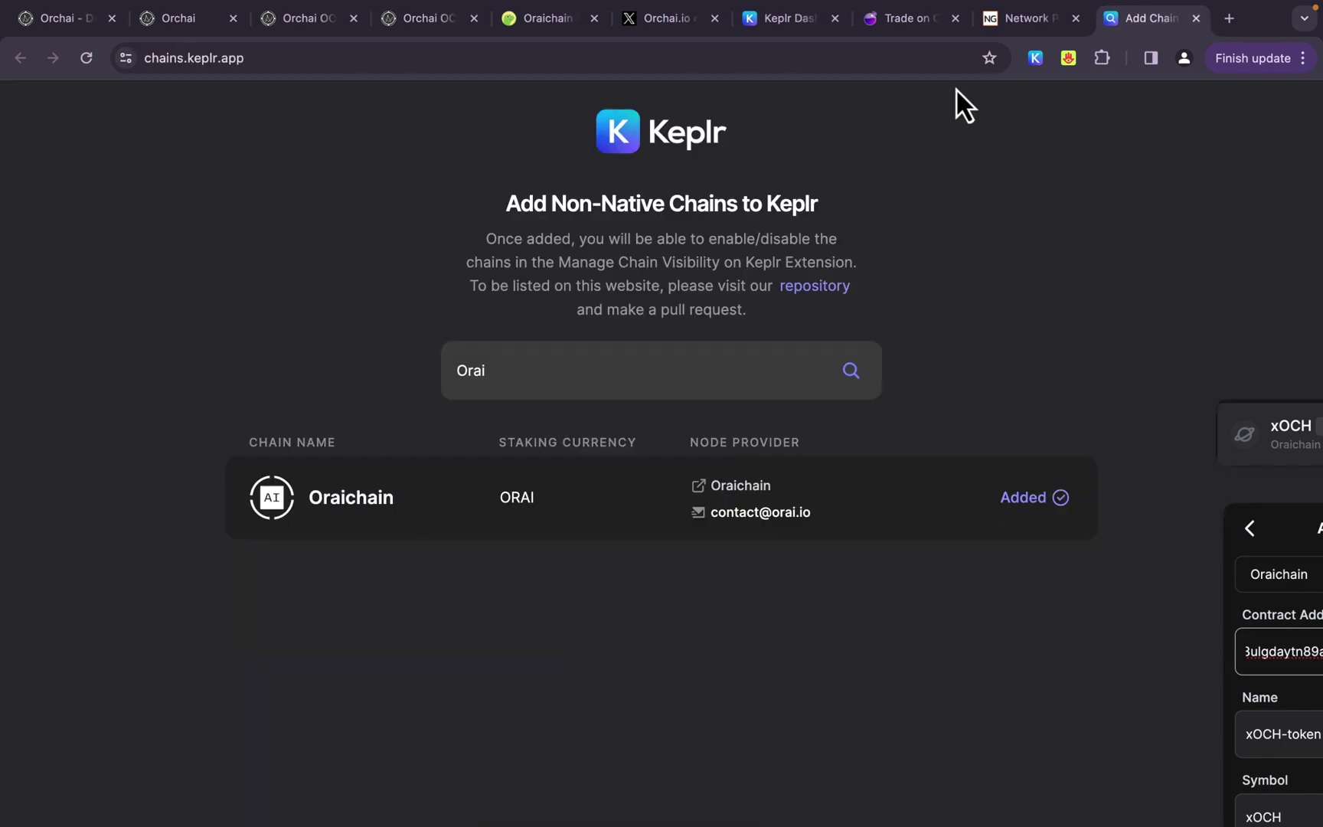
pyautogui.click(1034, 60)
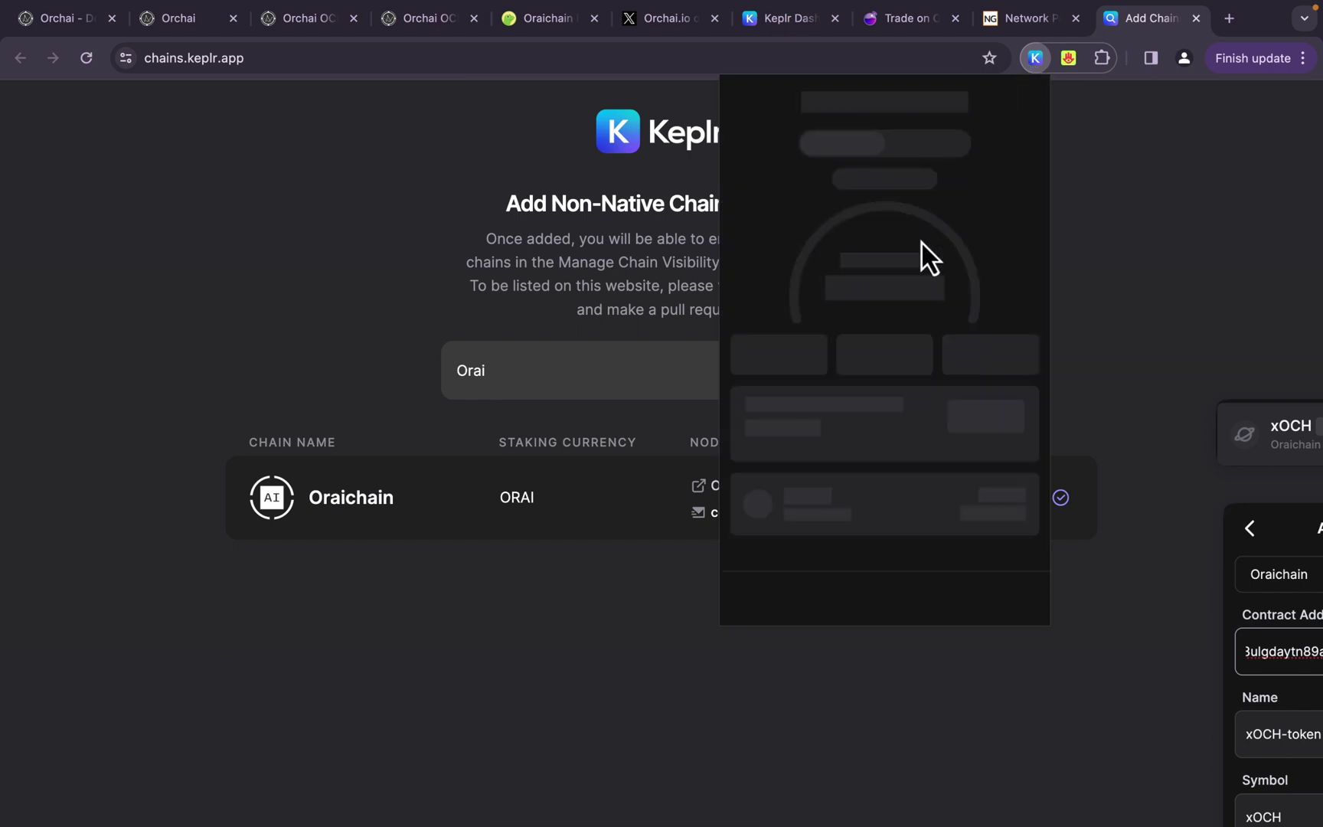
pyautogui.scroll(-5, 922, 241)
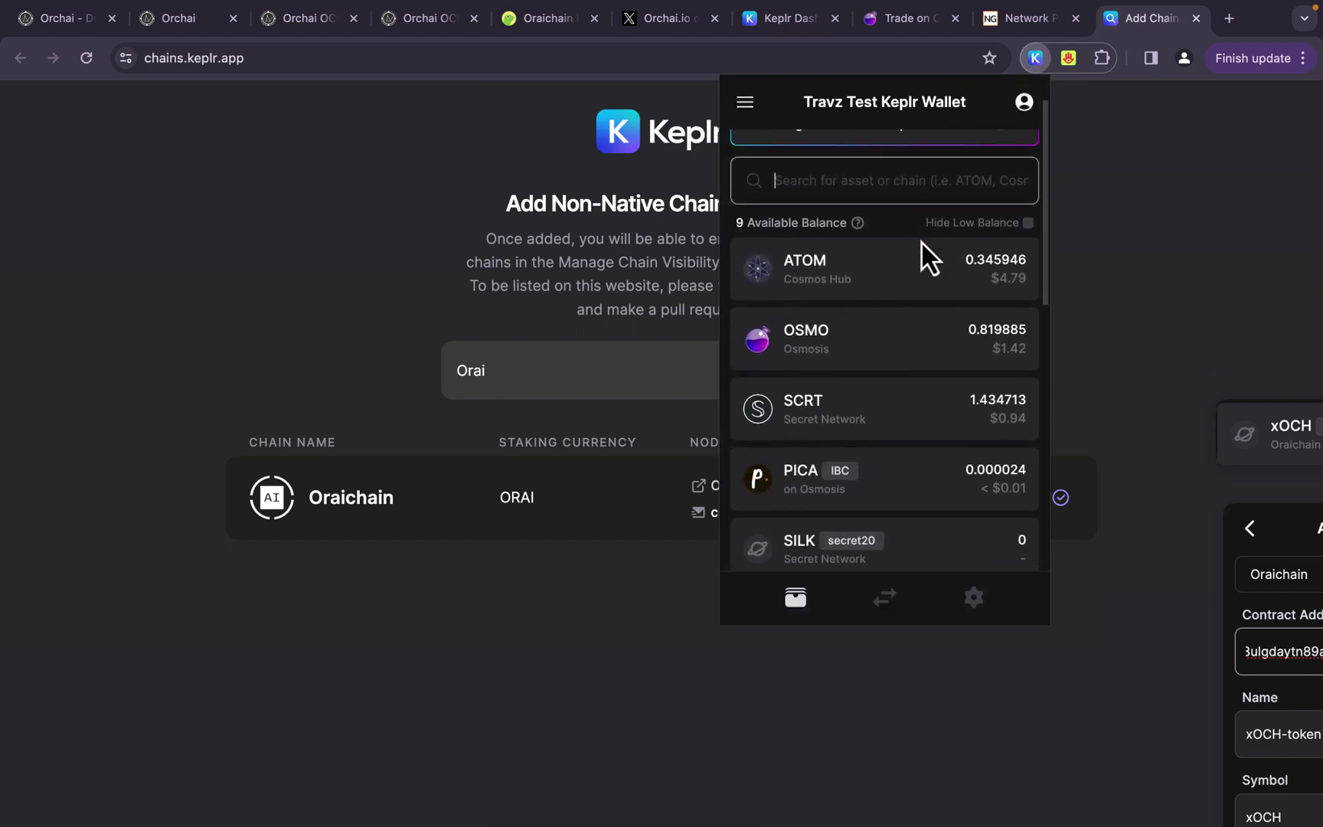
pyautogui.scroll(-4, 921, 241)
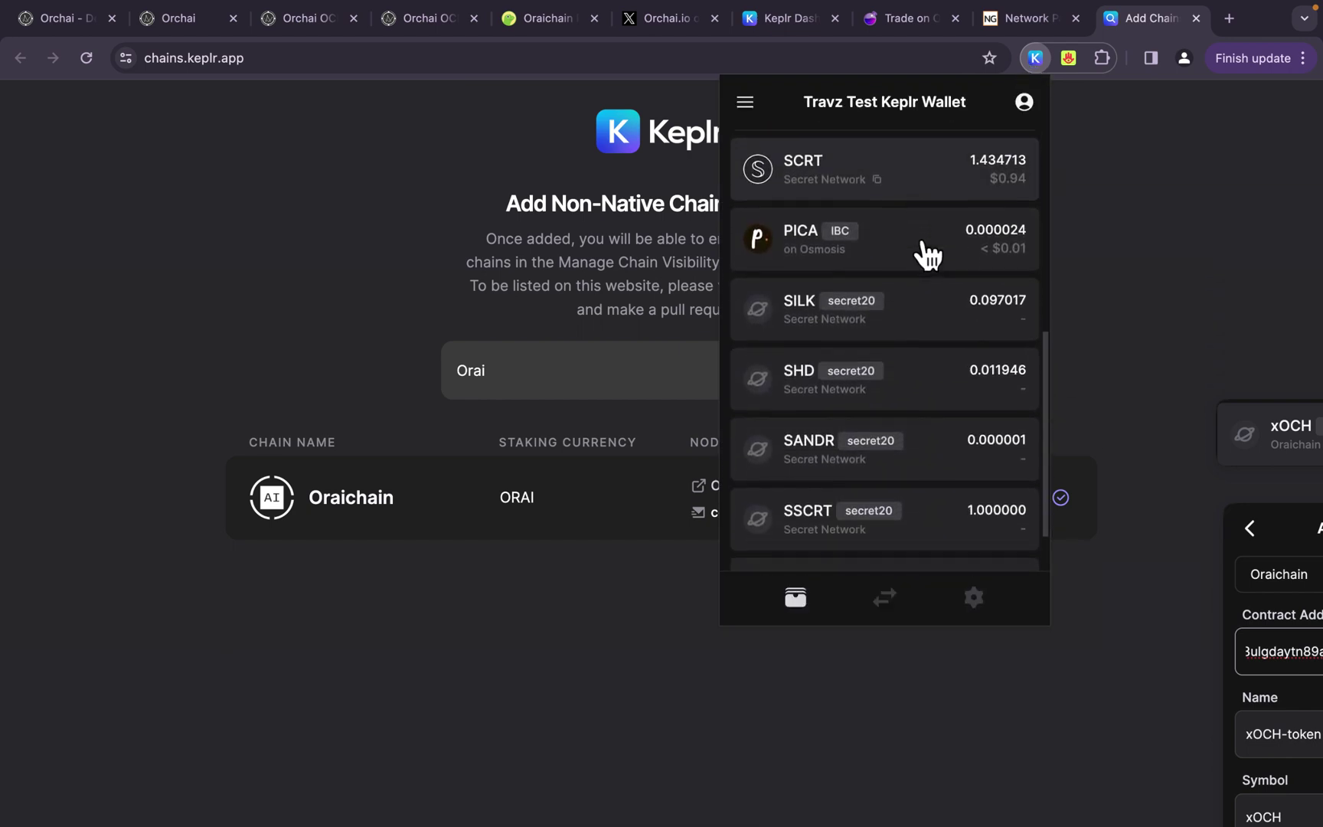
pyautogui.scroll(-2, 928, 252)
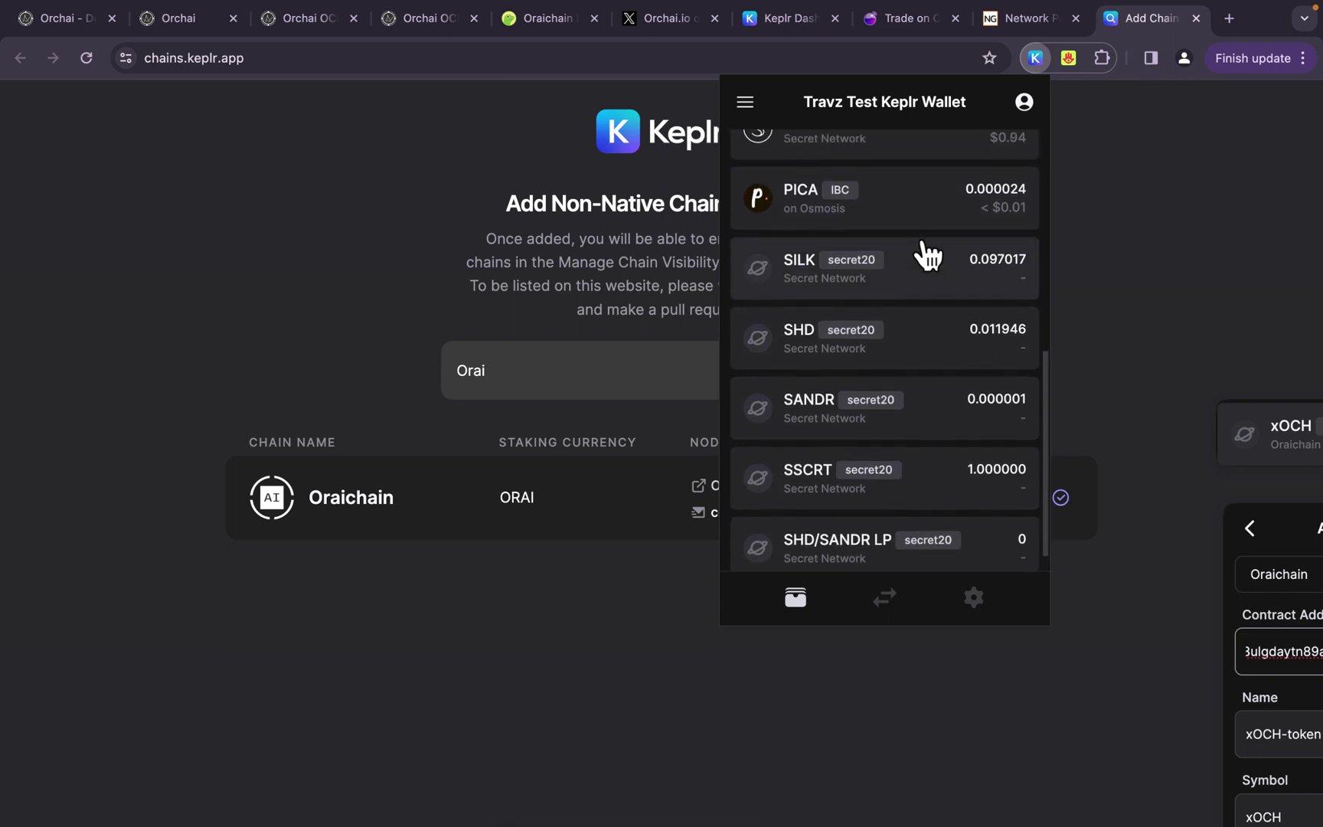
pyautogui.scroll(2, 928, 252)
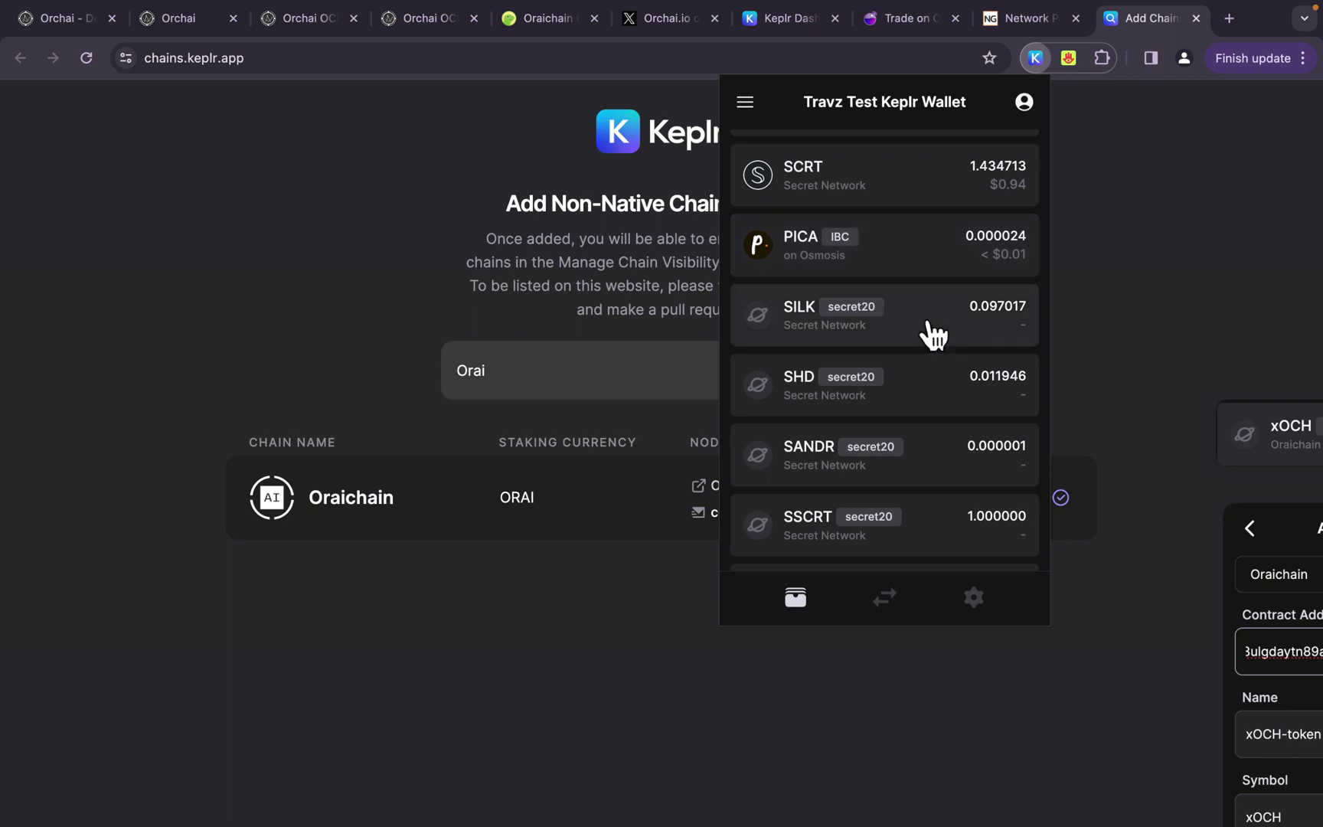
pyautogui.scroll(5, 927, 334)
pyautogui.scroll(4, 927, 320)
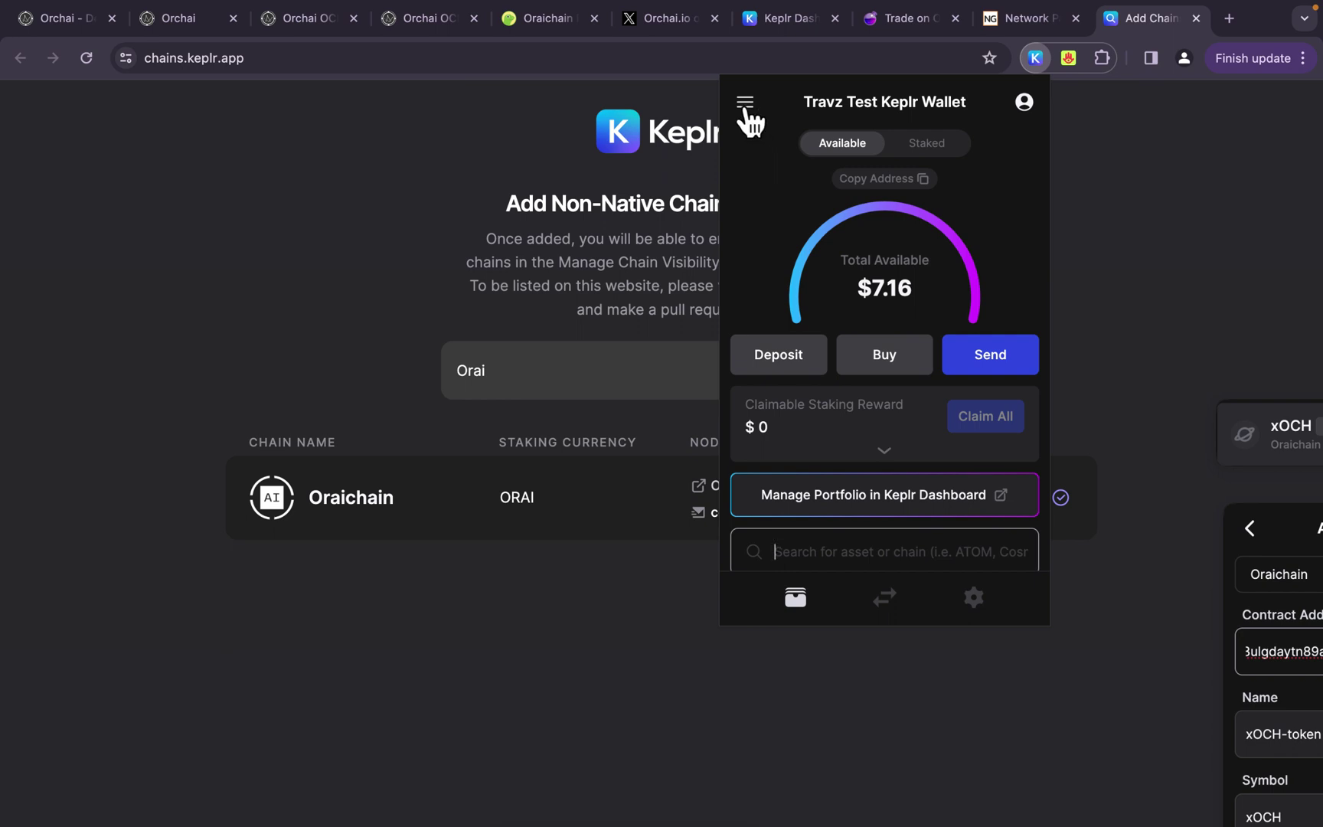
# Close the duplicate Add More Chains tab and return to the Select Chains visibility page
pyautogui.click(744, 106)
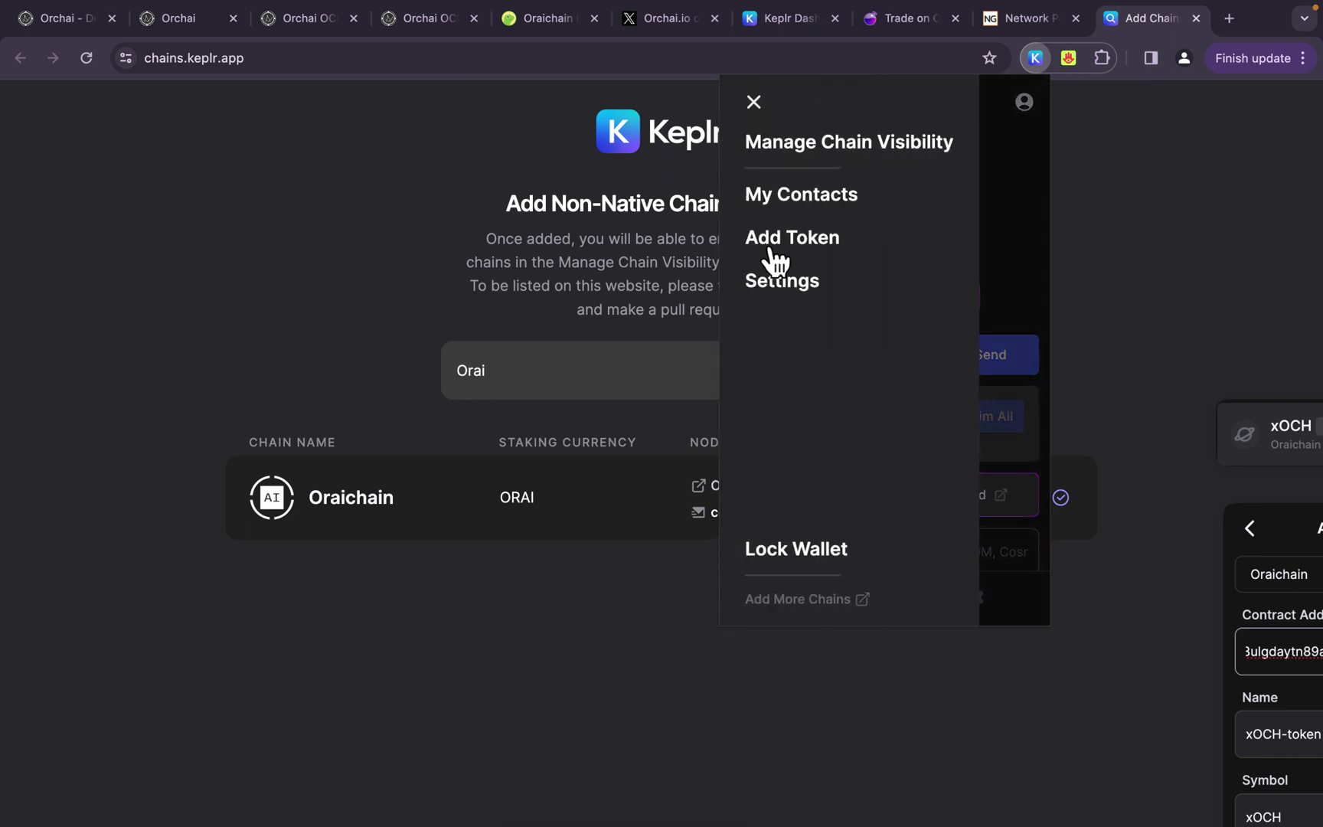
pyautogui.click(769, 598)
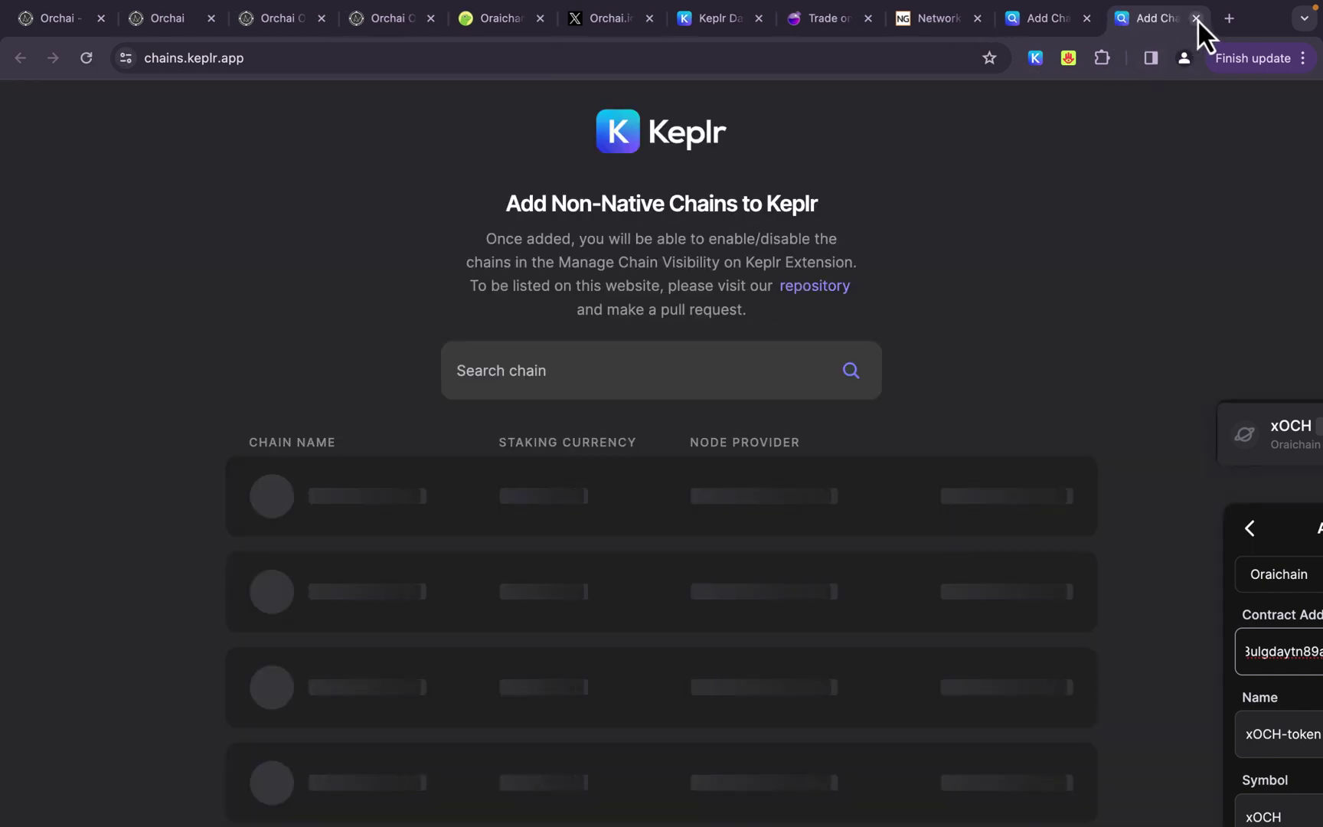
pyautogui.click(1197, 18)
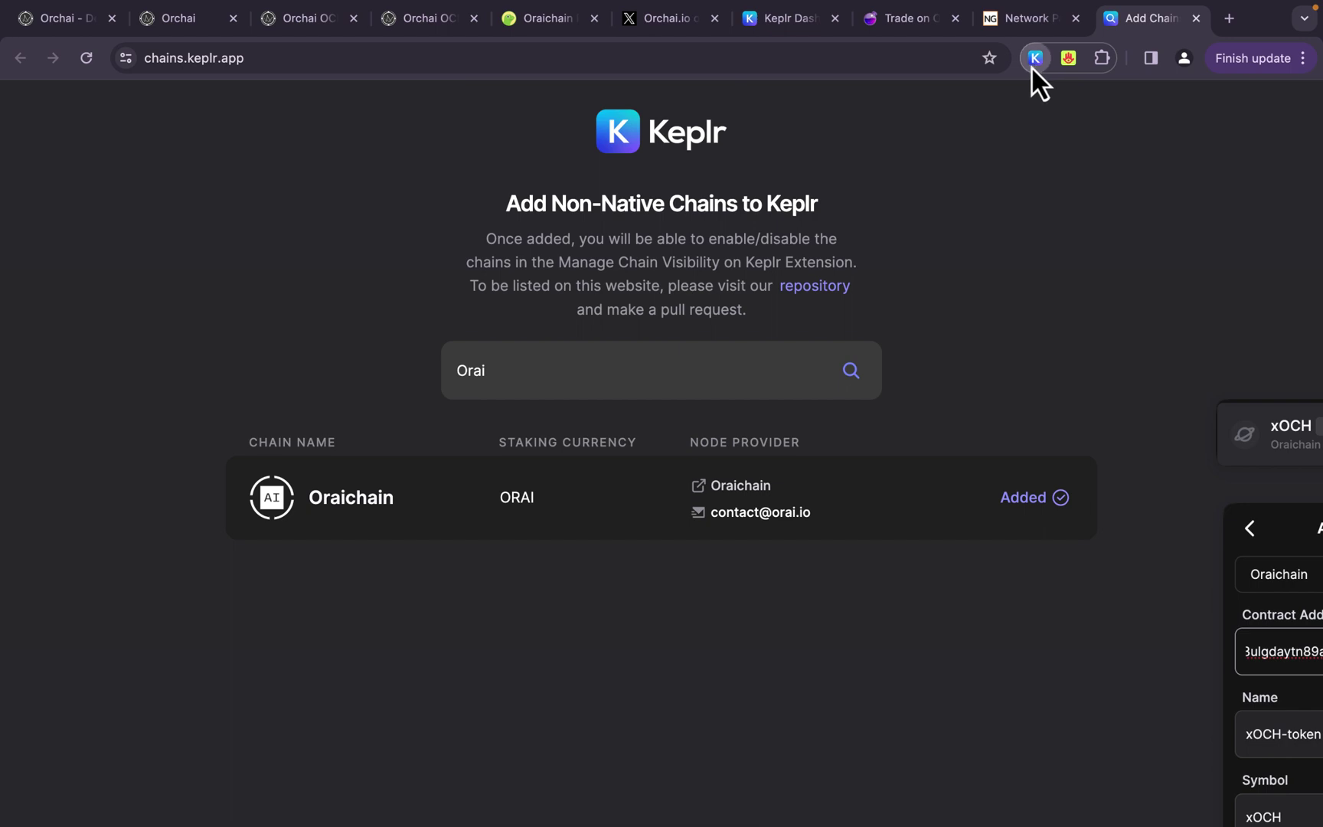
pyautogui.click(1034, 59)
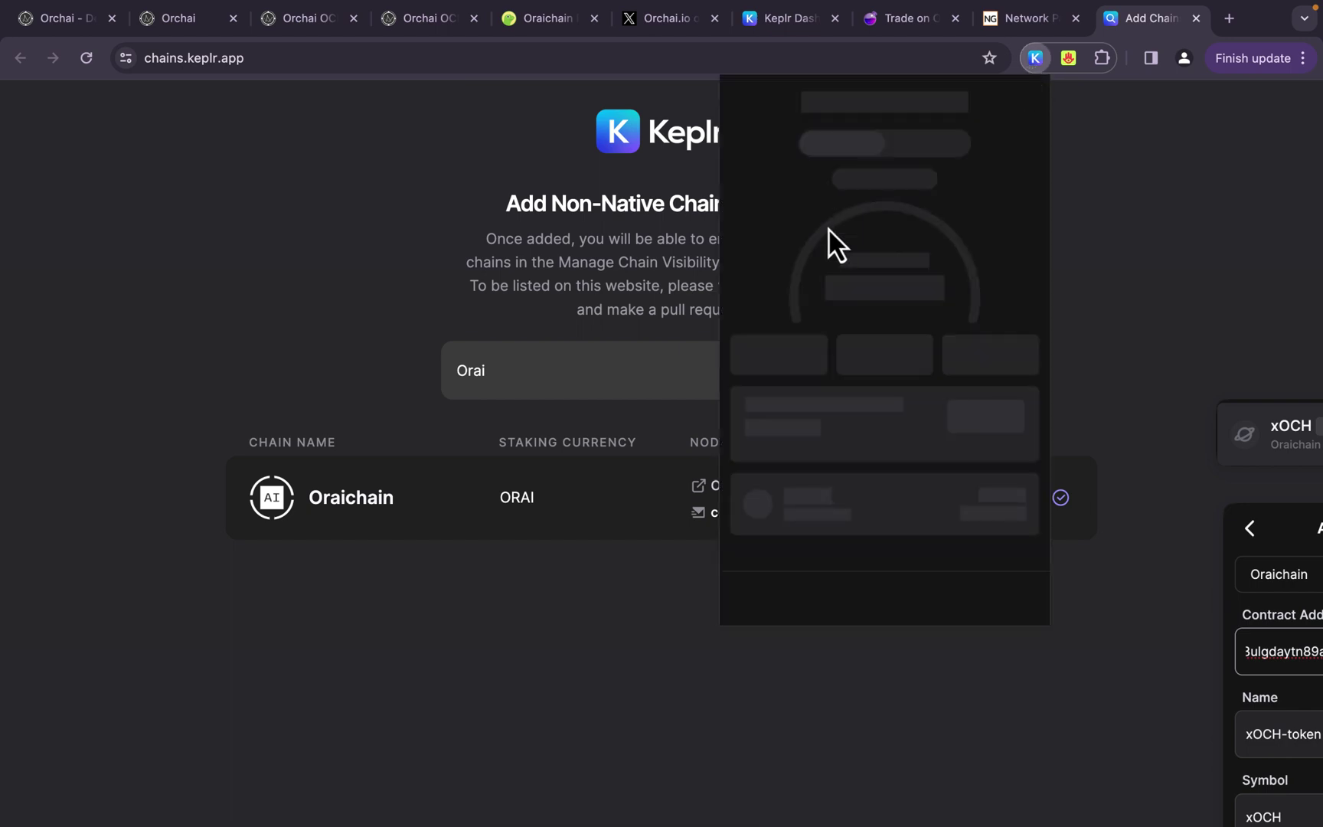
pyautogui.click(744, 104)
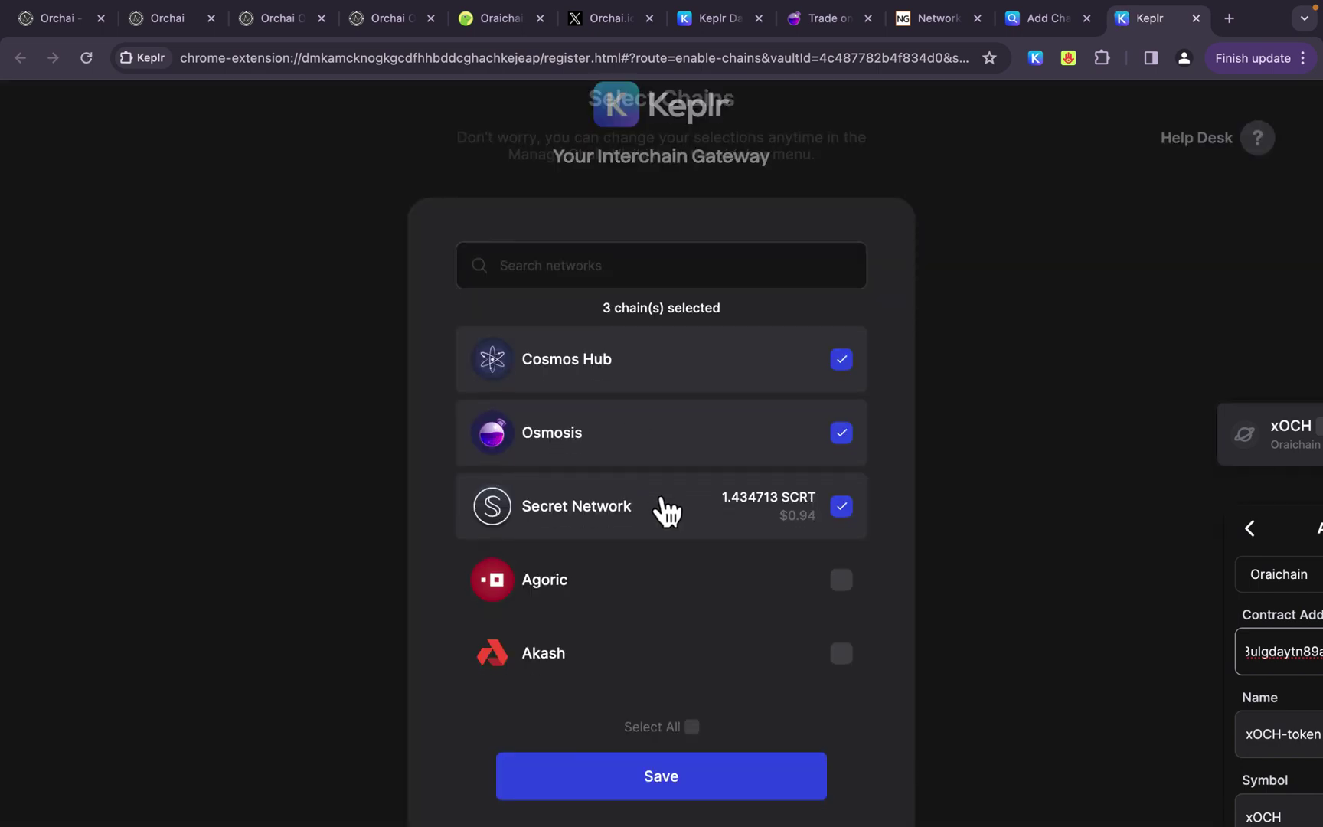
# Re-enable Oraichain in Keplr's chain list and save the selection
pyautogui.scroll(-15, 668, 512)
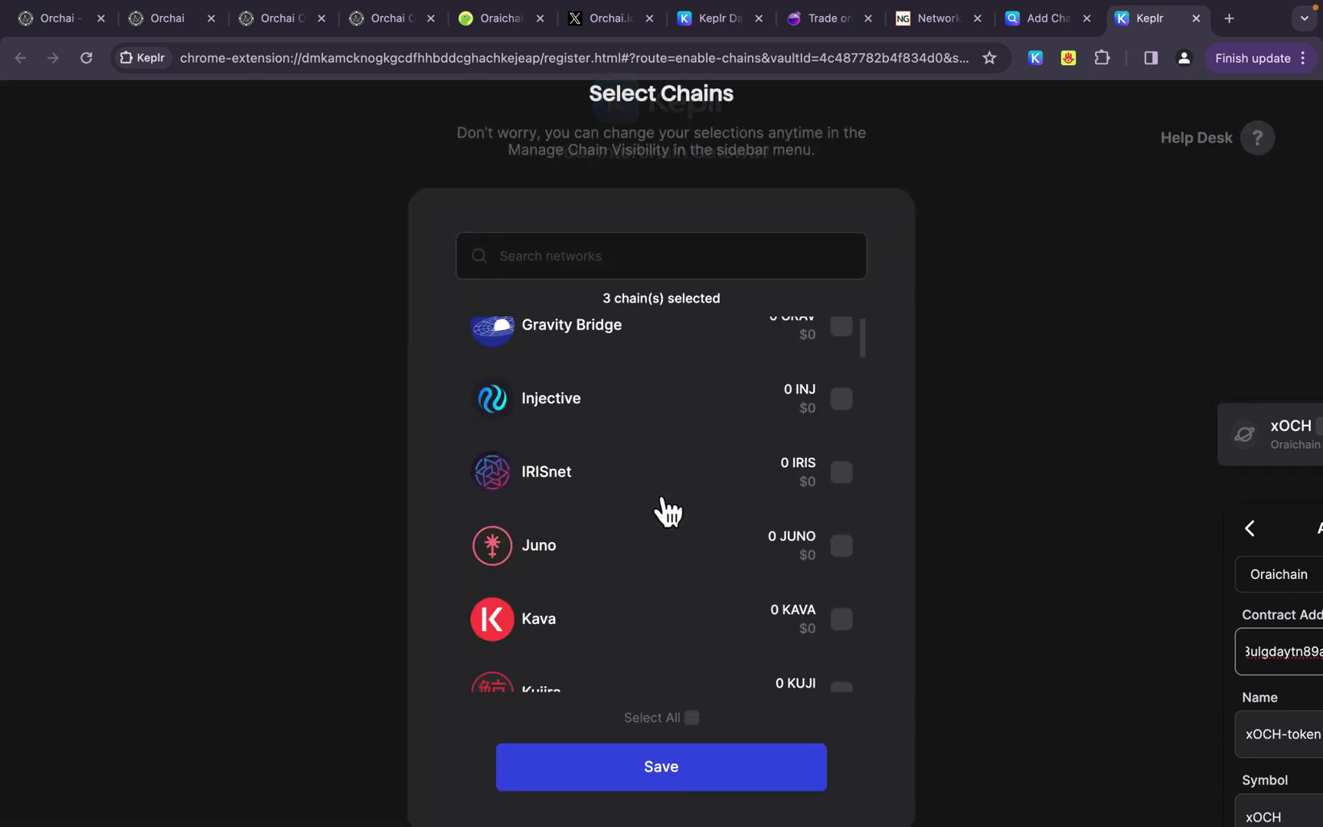
pyautogui.scroll(-10, 668, 511)
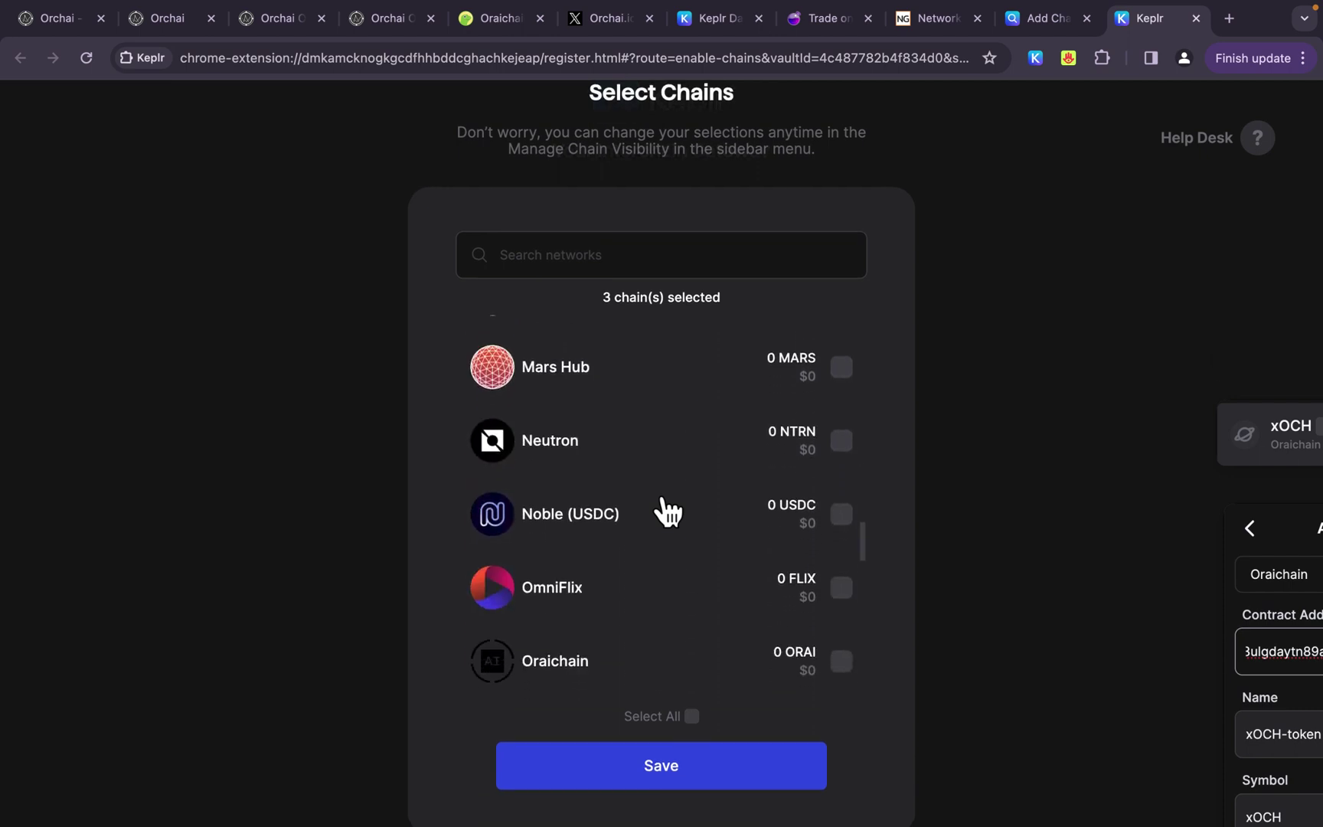
pyautogui.click(840, 426)
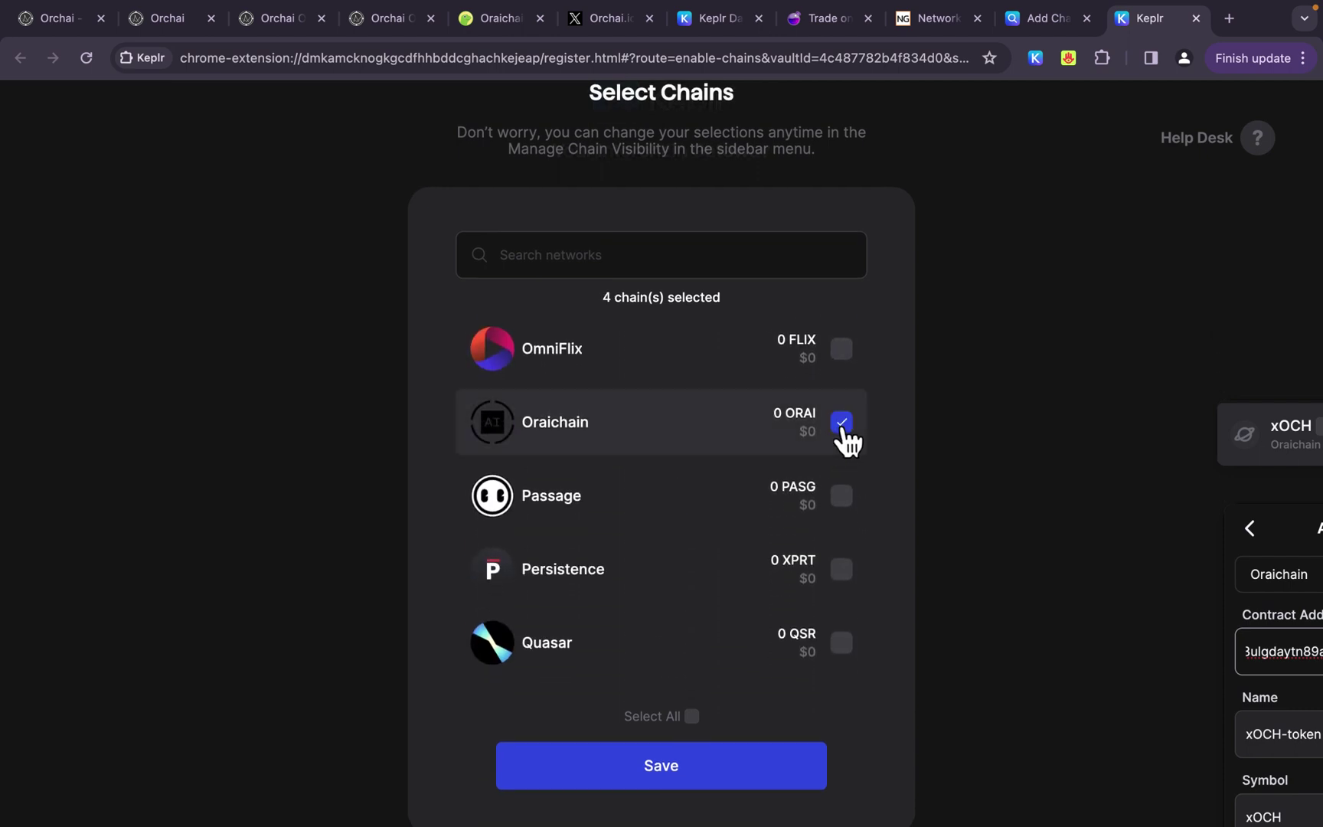
pyautogui.click(618, 751)
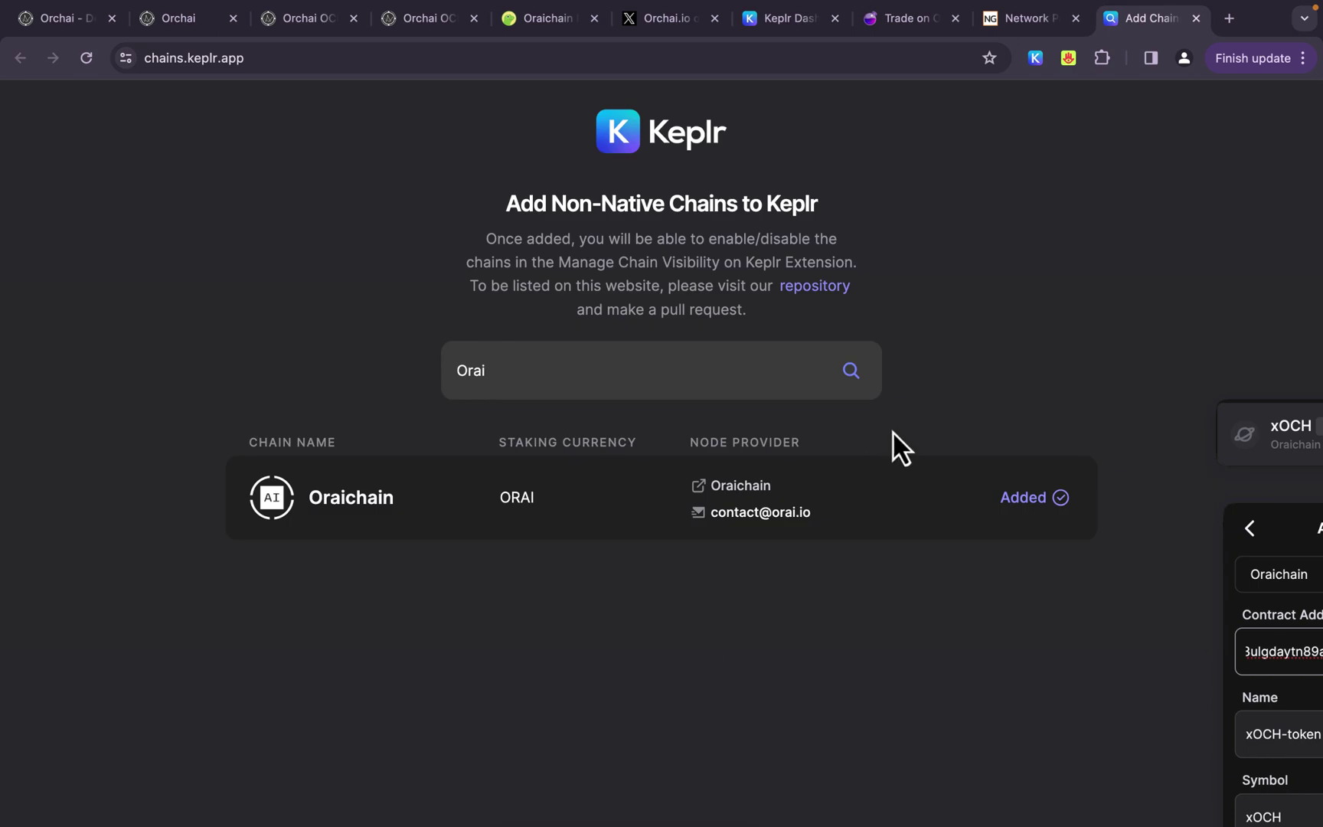
# Confirm Keplr lists ORAI and 0.25 xOCH on Oraichain, then view ORAI's $18.83 price page
pyautogui.click(1034, 59)
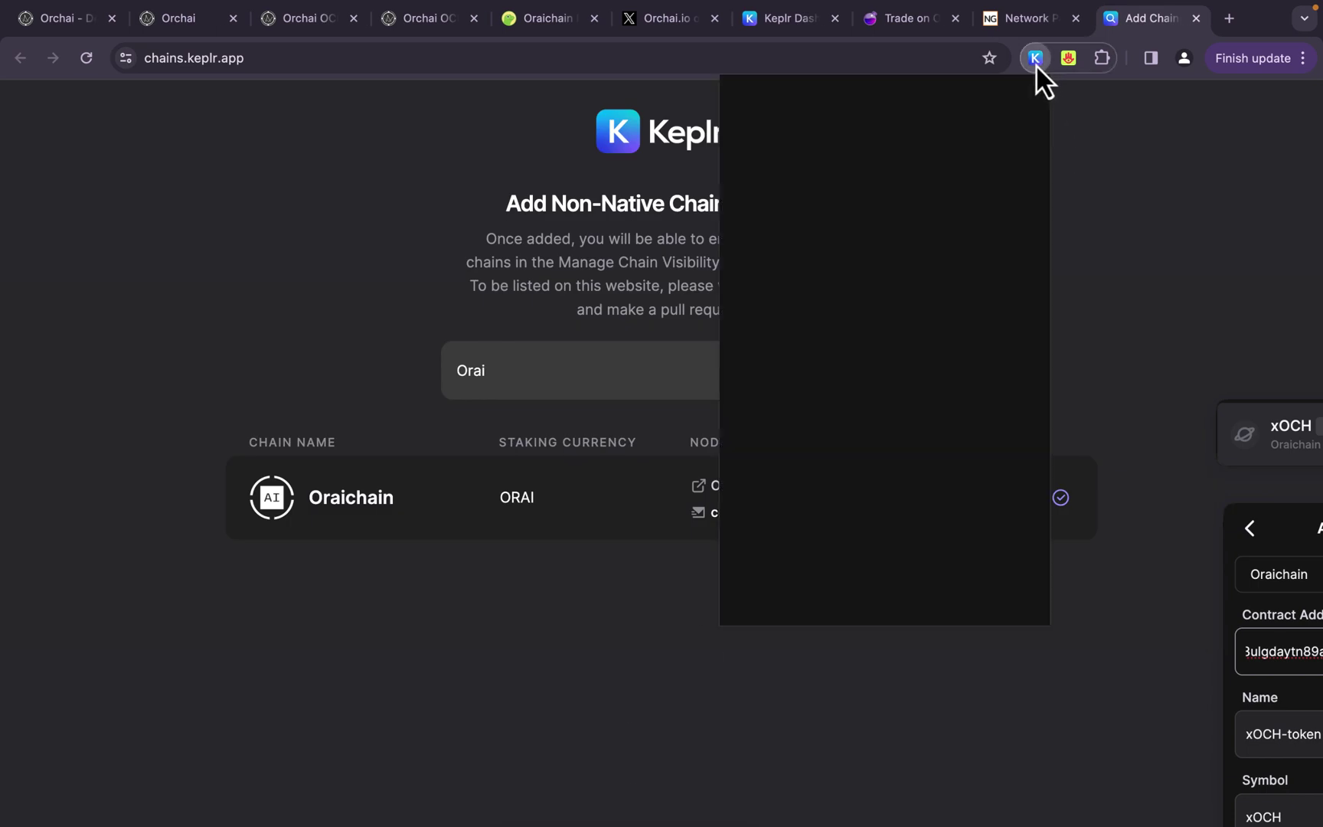
pyautogui.scroll(-10, 903, 284)
pyautogui.scroll(-3, 904, 292)
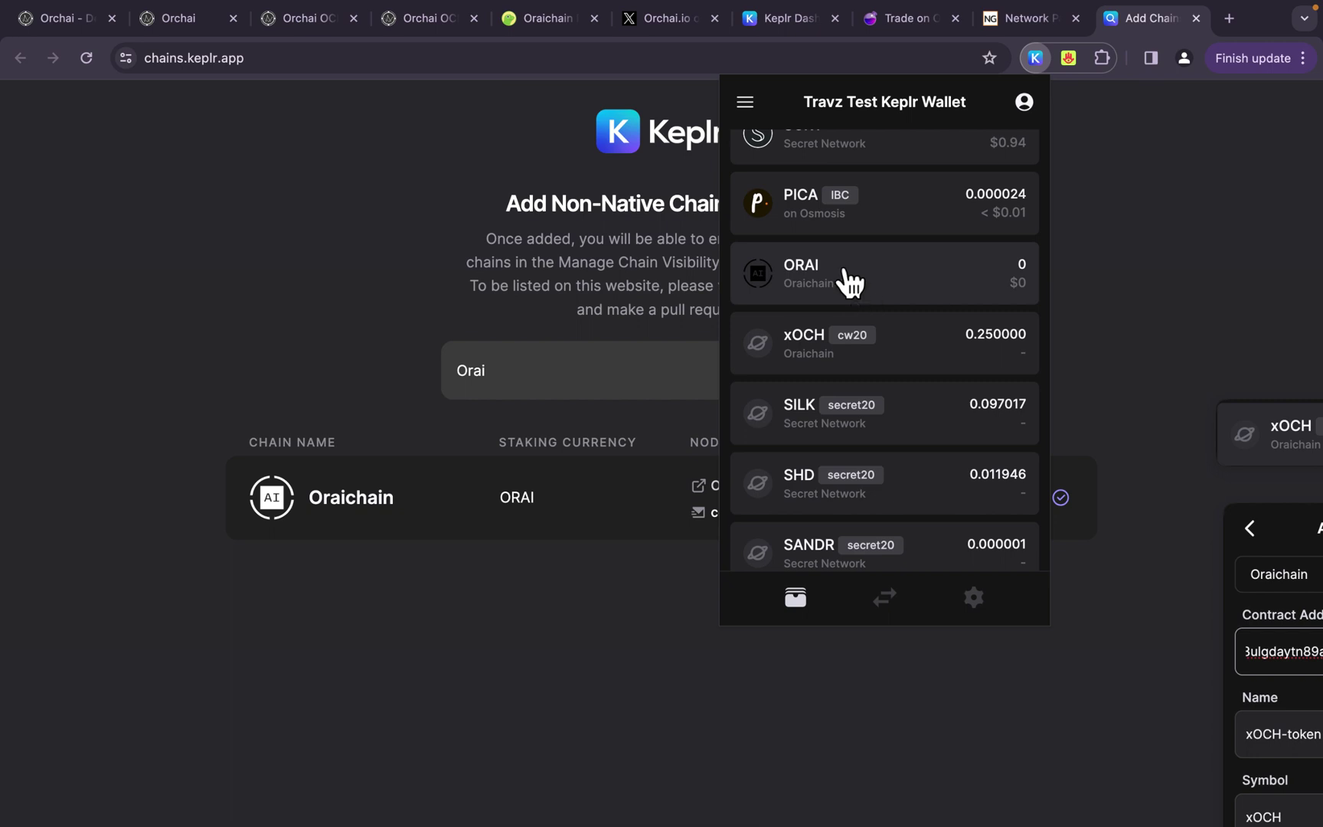
pyautogui.click(554, 22)
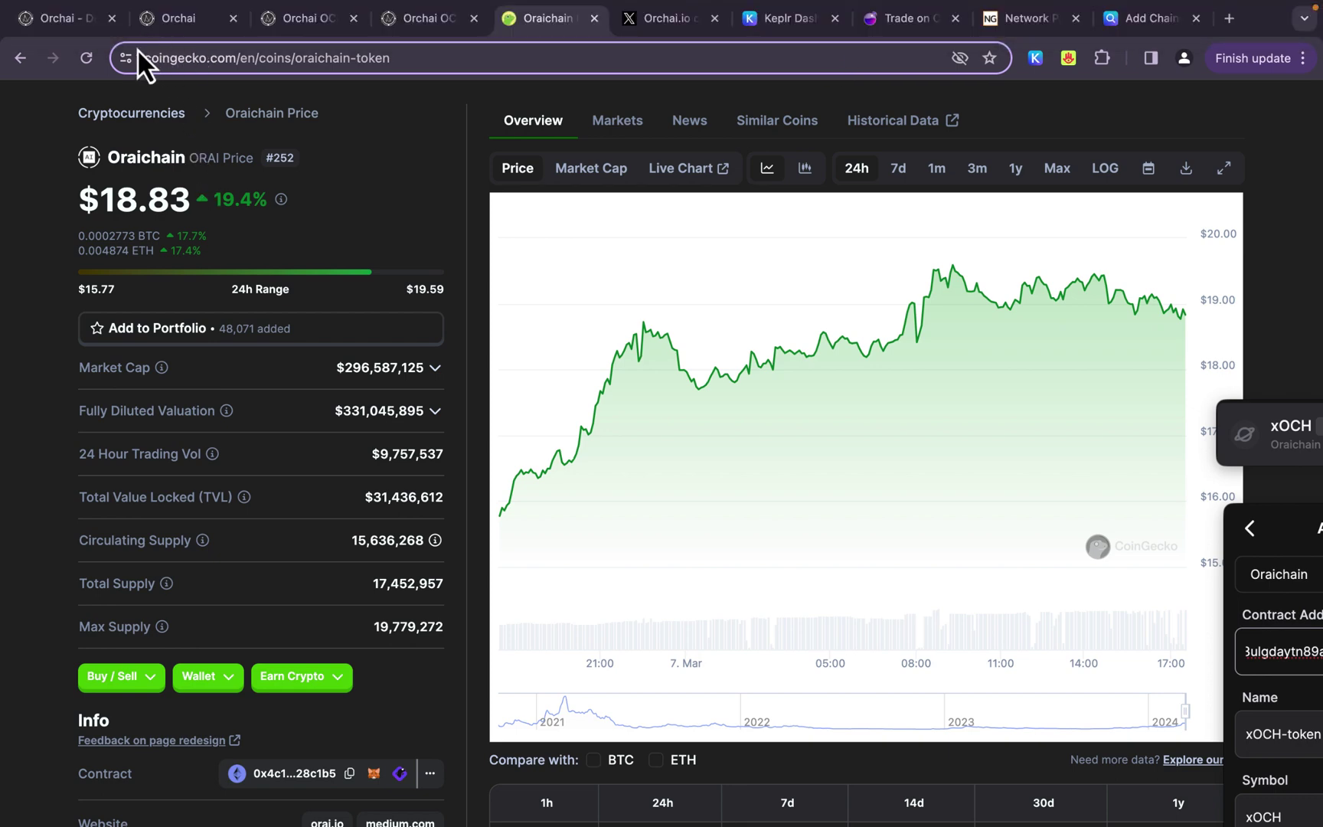
# Open Orchai's xOCH Management page showing xOCH at $1.845643 and a 0 xOCH balance
pyautogui.click(77, 21)
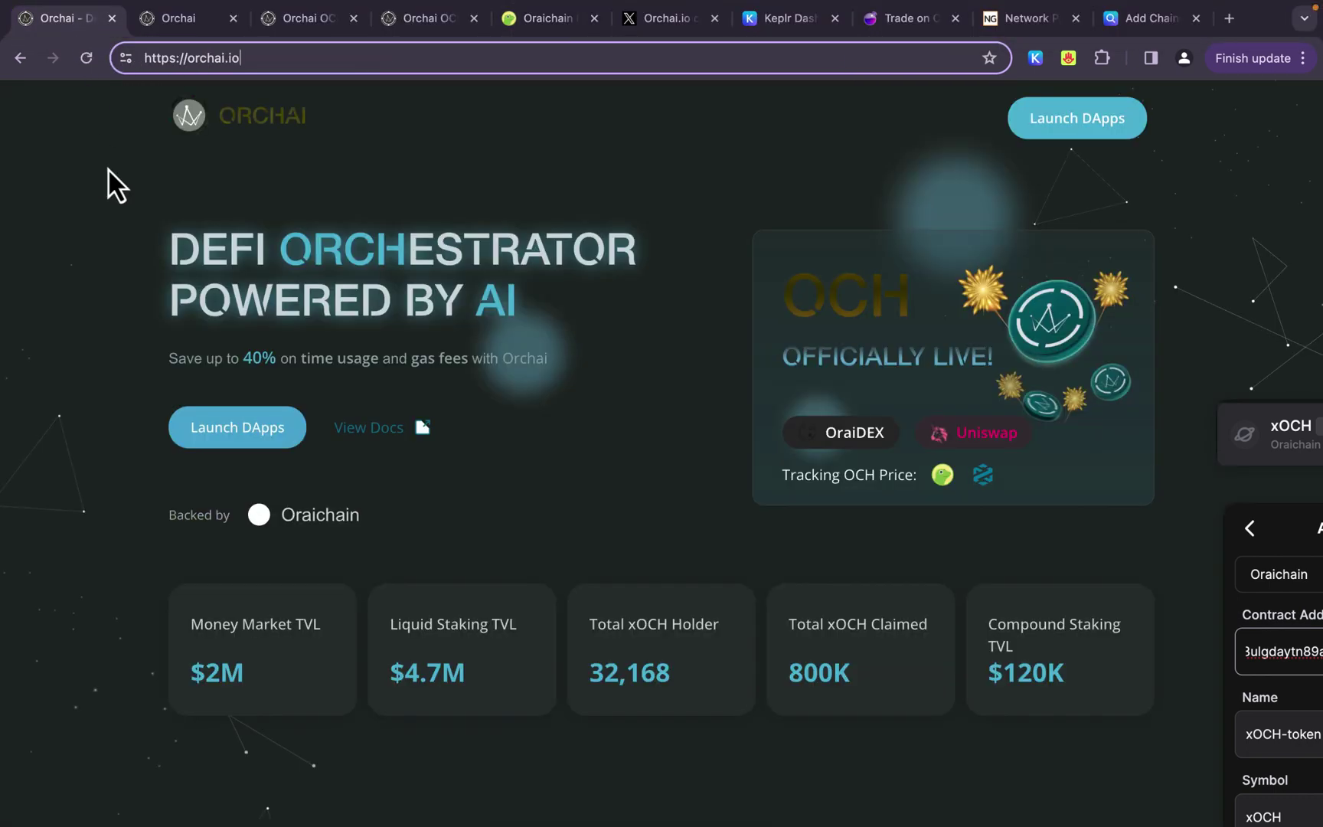
pyautogui.click(179, 21)
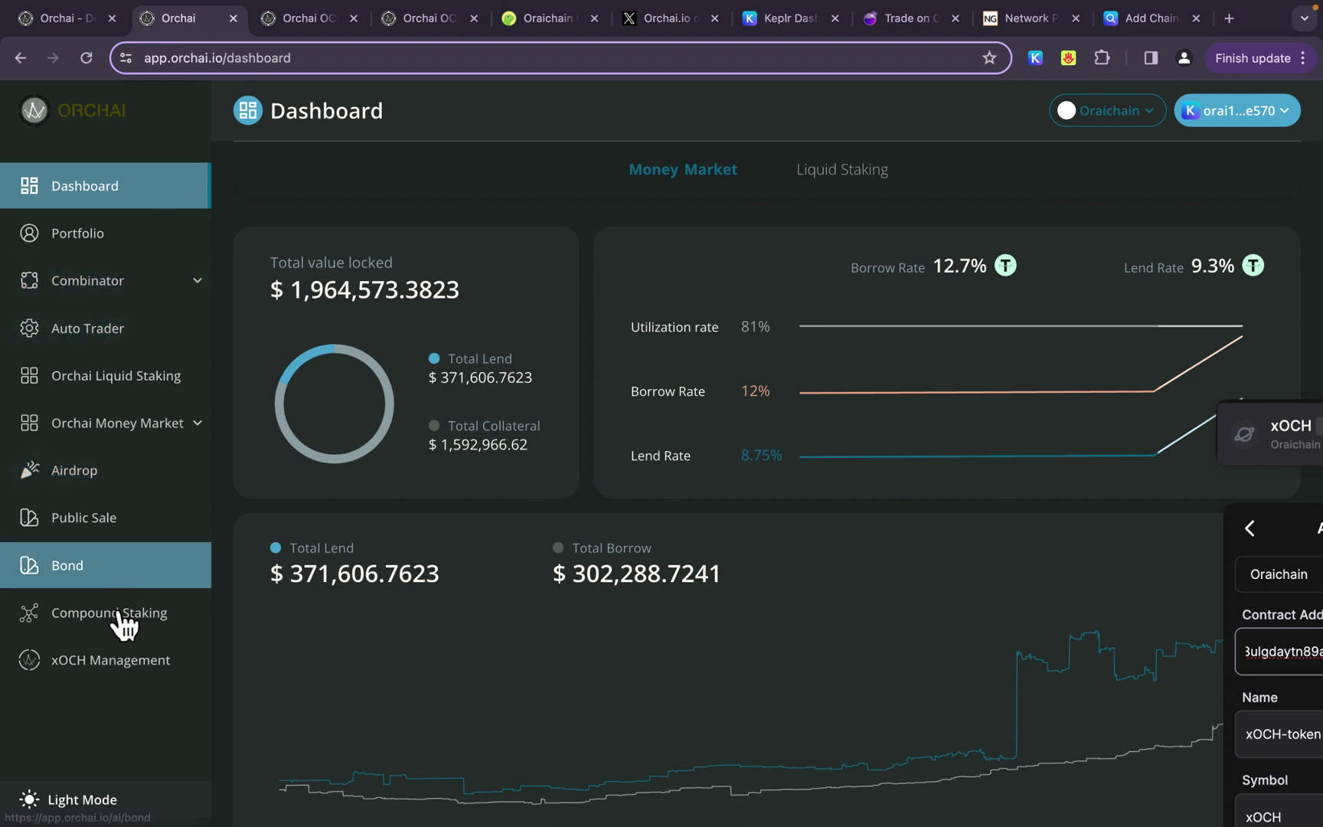
pyautogui.click(94, 660)
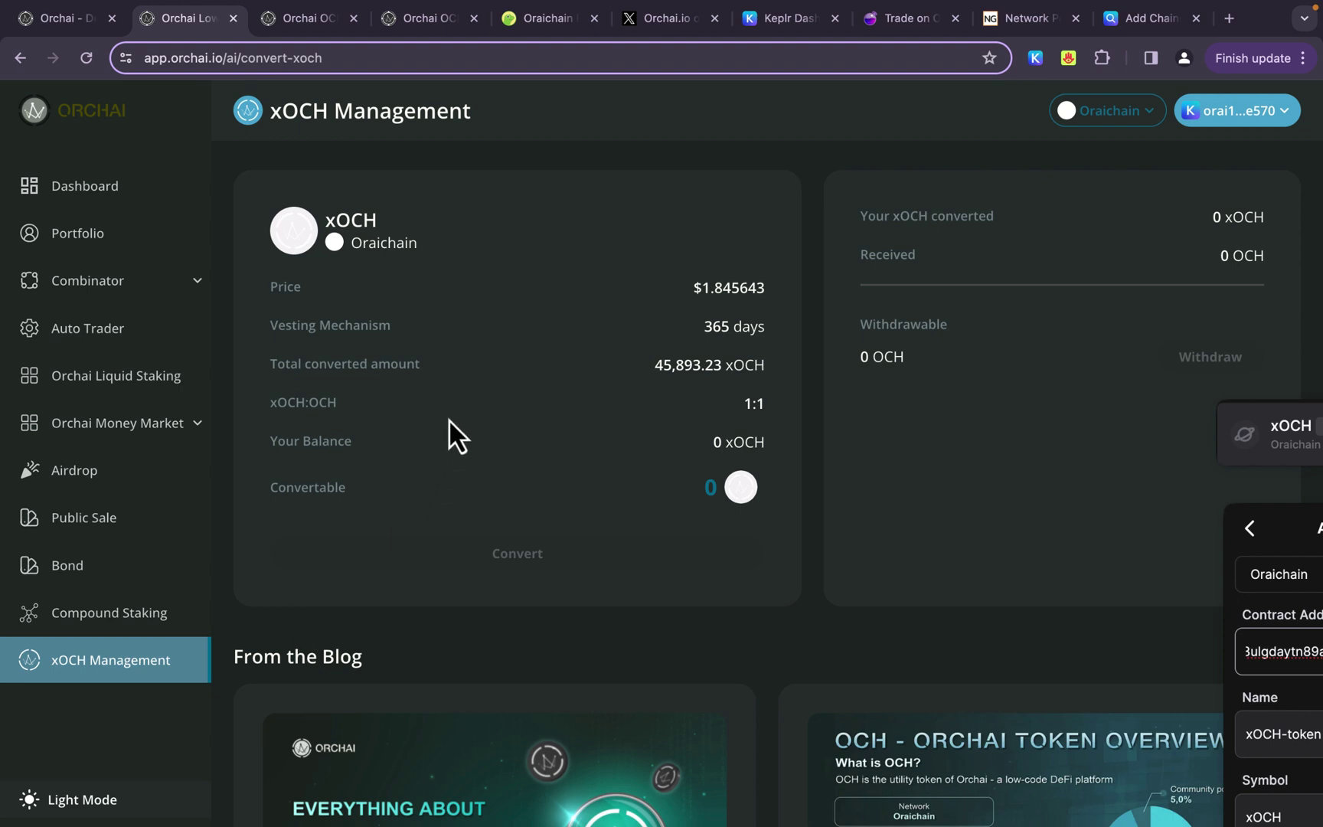
pyautogui.scroll(-1, 449, 419)
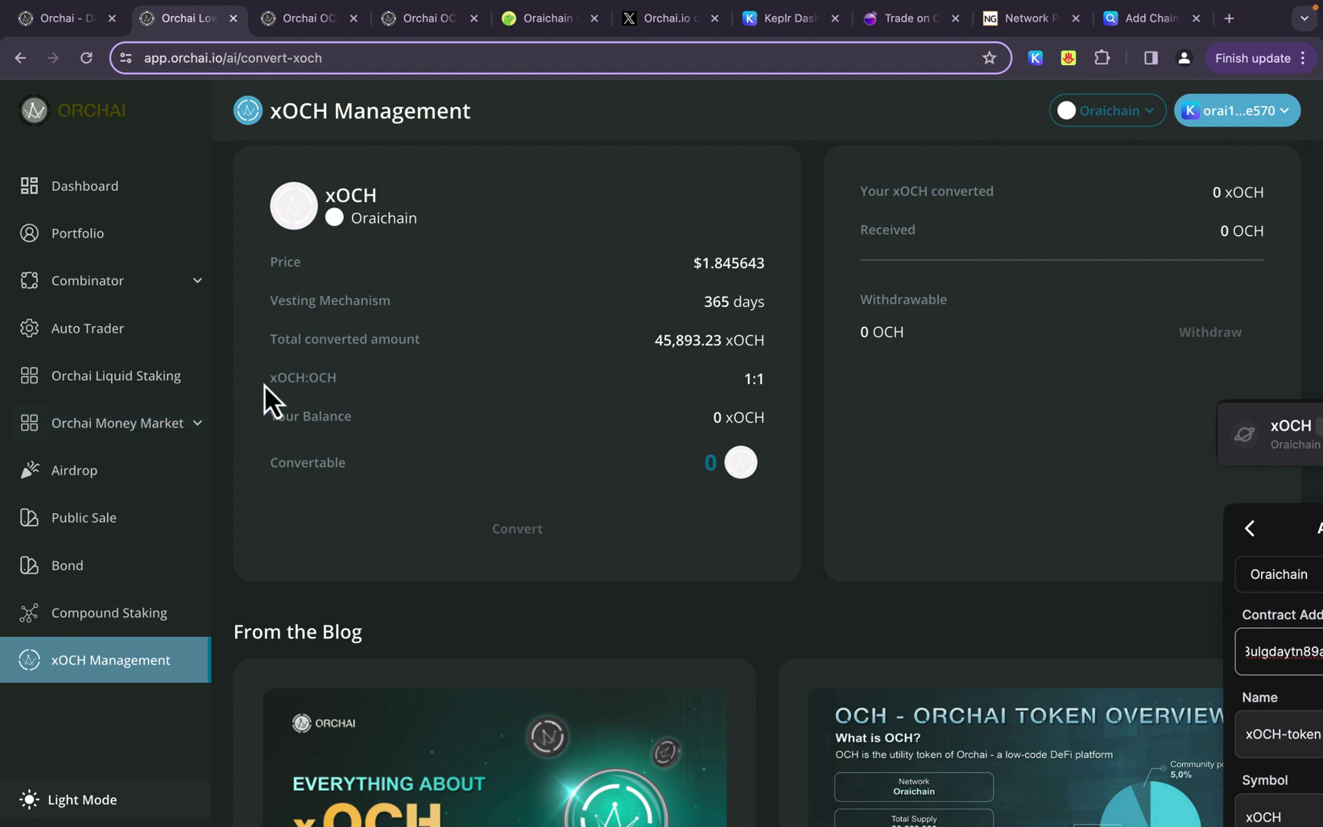
pyautogui.moveTo(331, 390); pyautogui.dragTo(341, 392)
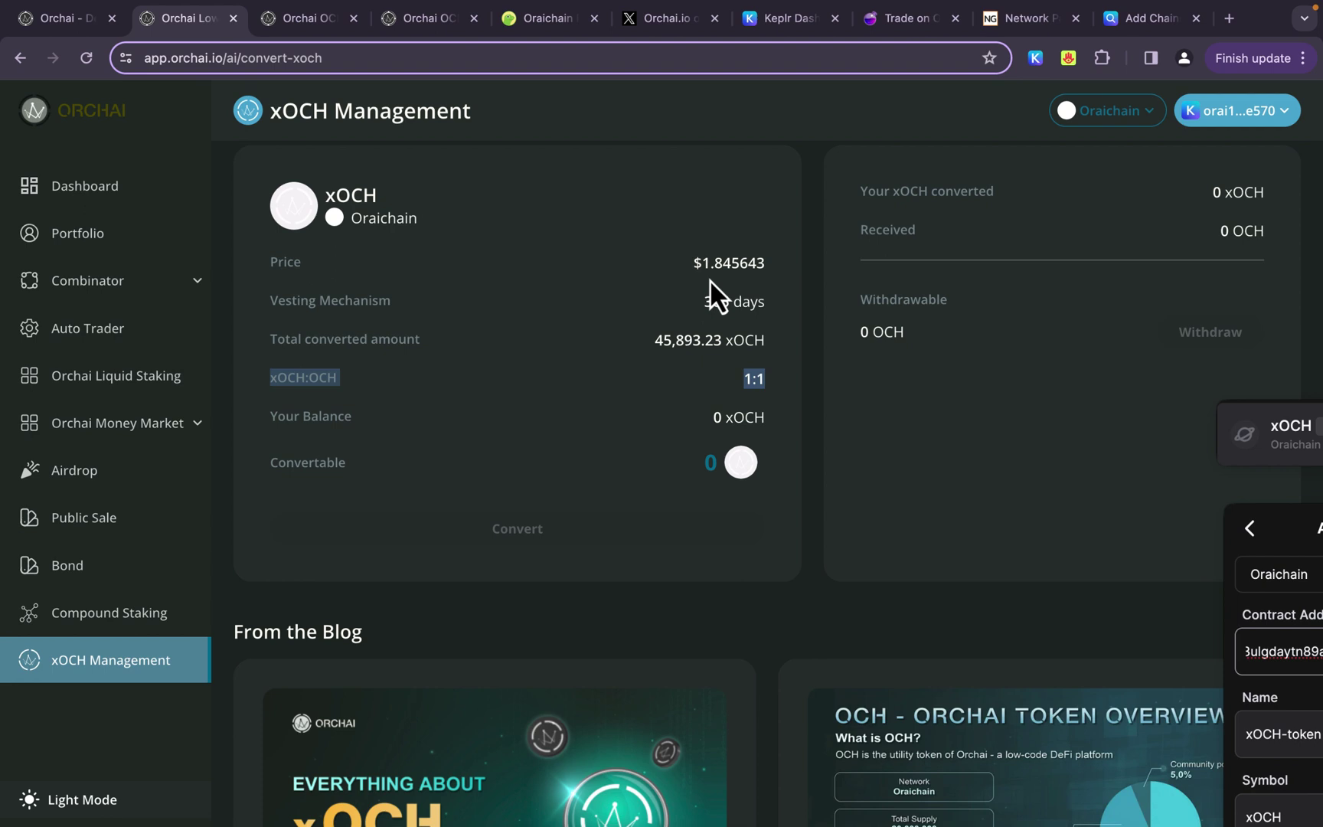
pyautogui.scroll(-1, 621, 302)
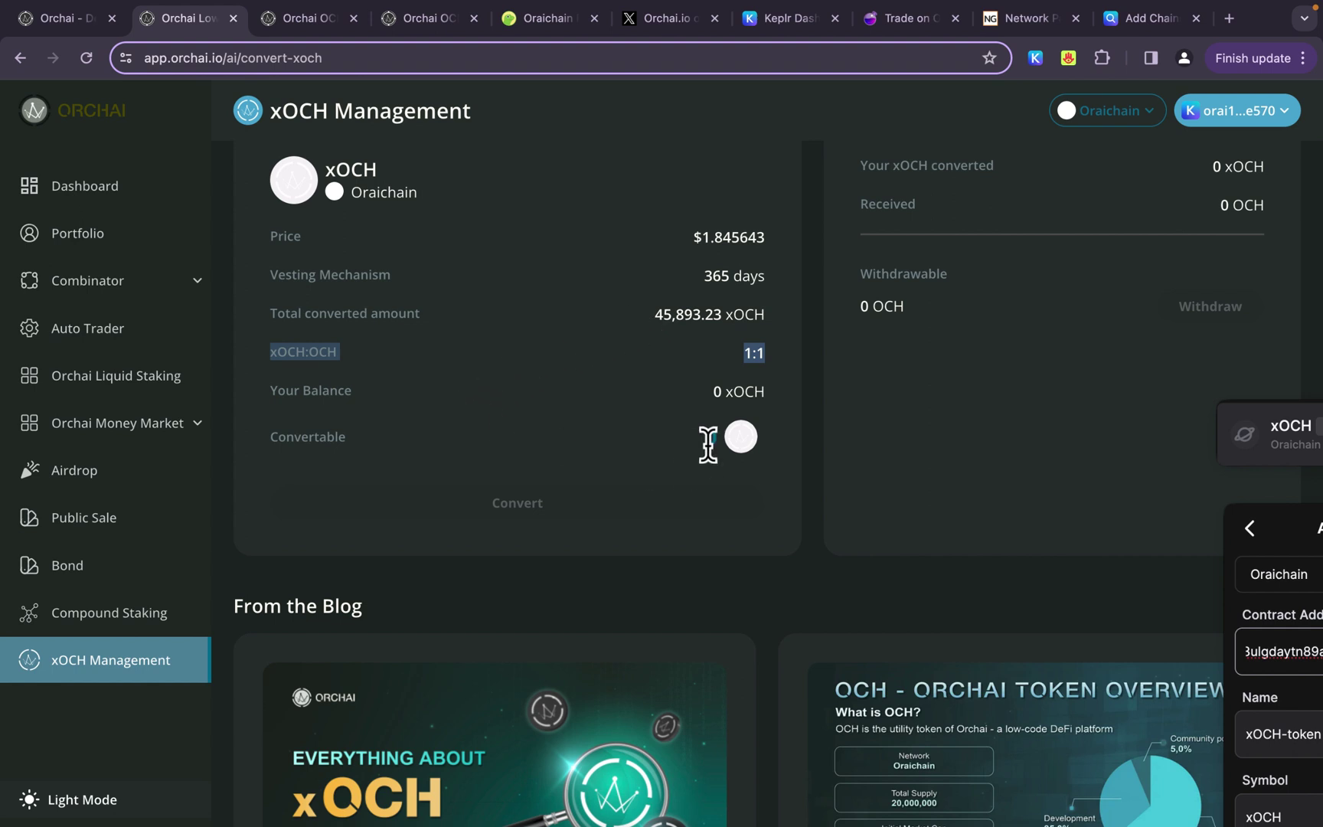
pyautogui.scroll(2, 702, 437)
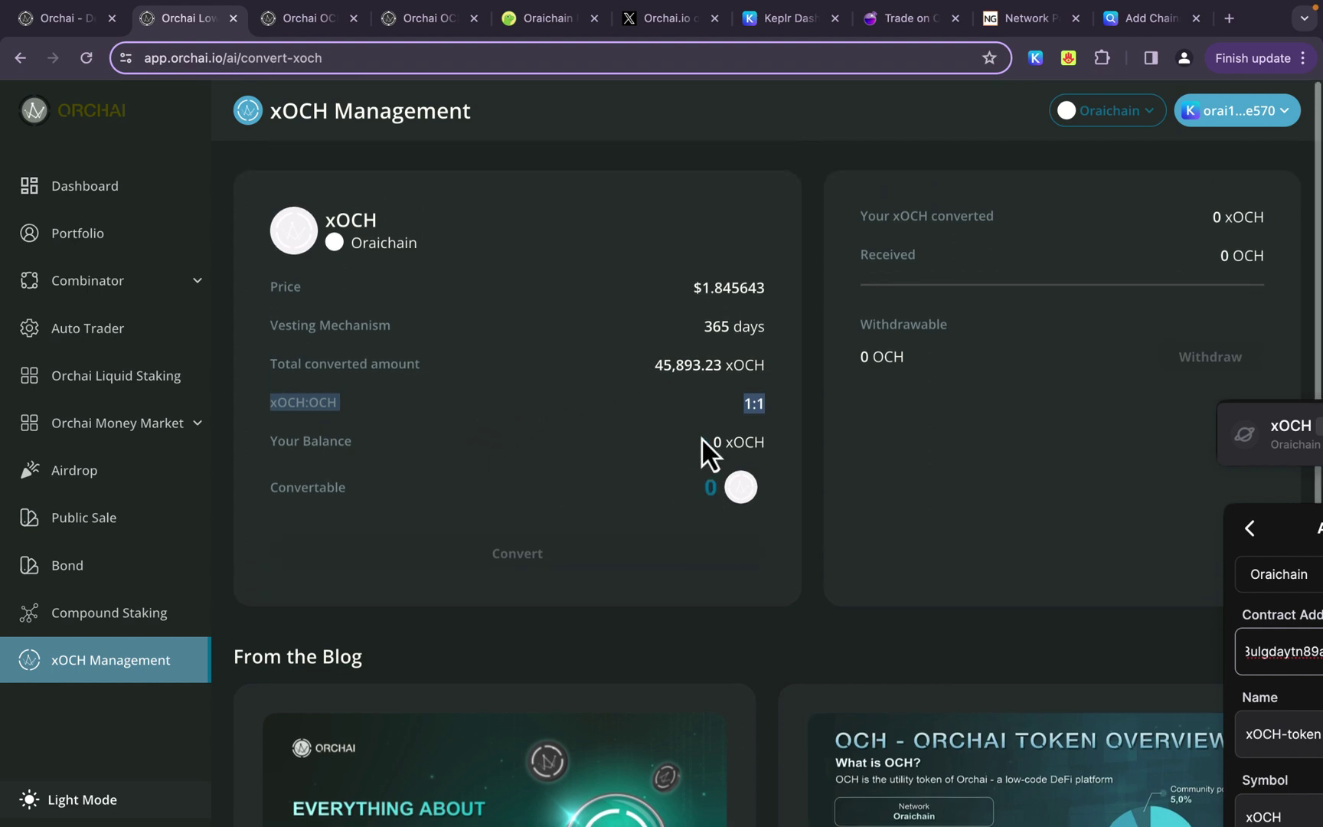
pyautogui.scroll(-10, 702, 437)
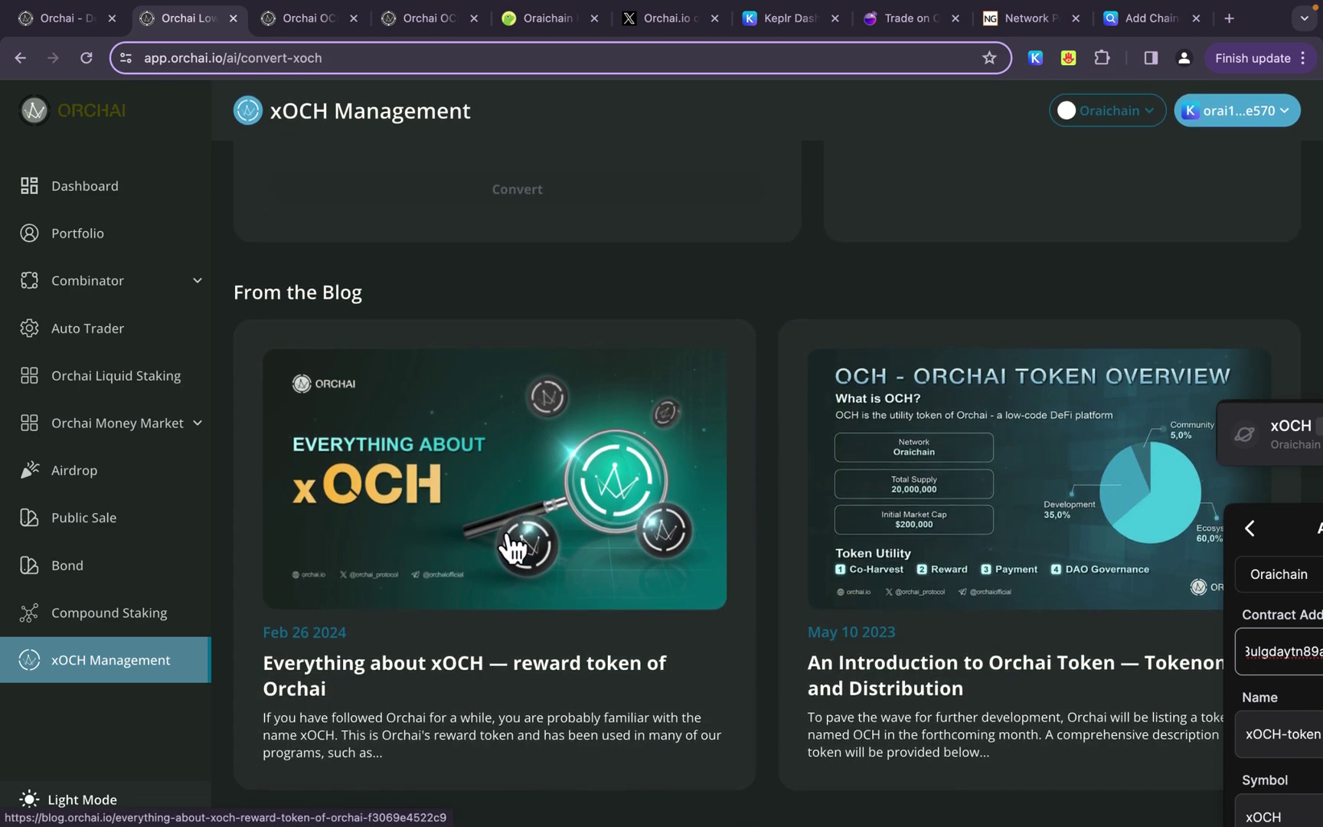
pyautogui.scroll(10, 472, 509)
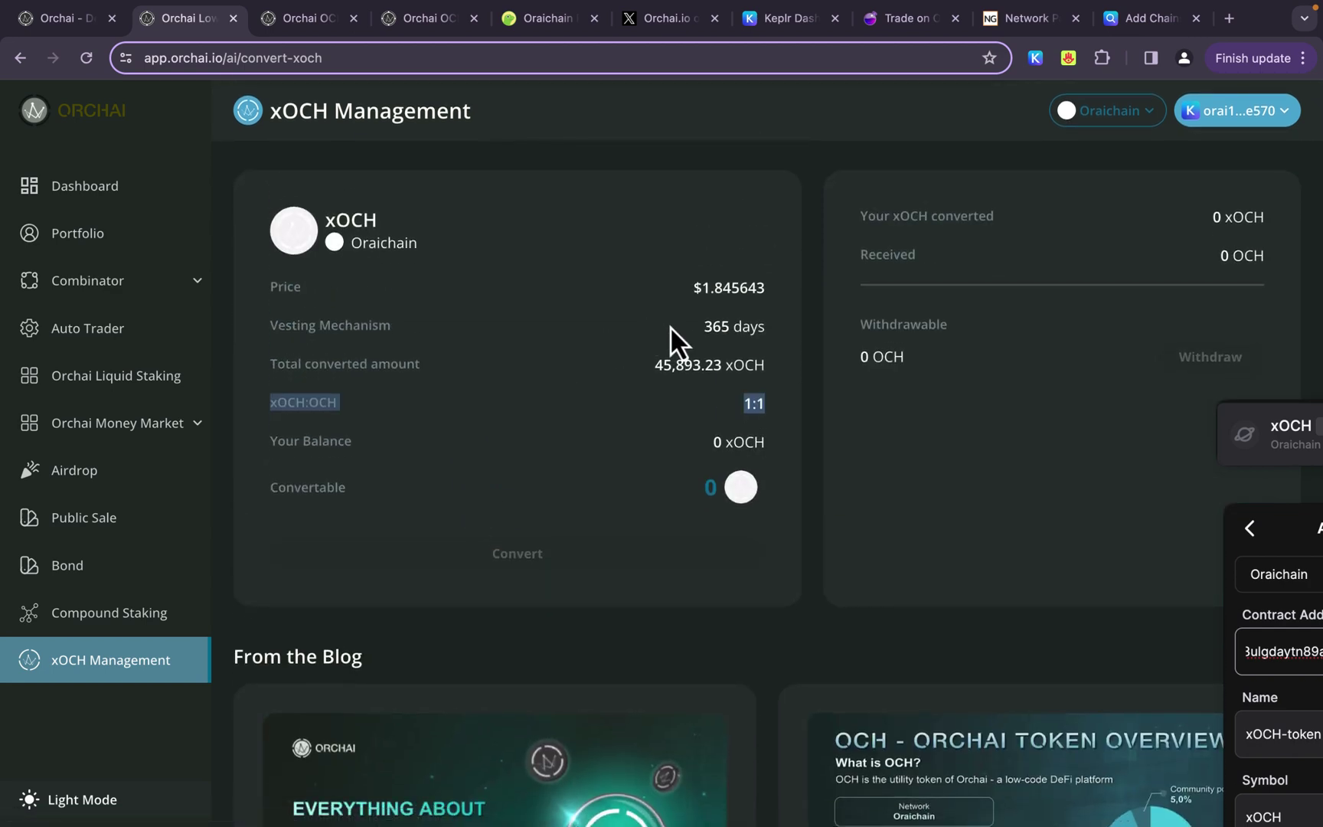
pyautogui.click(371, 400)
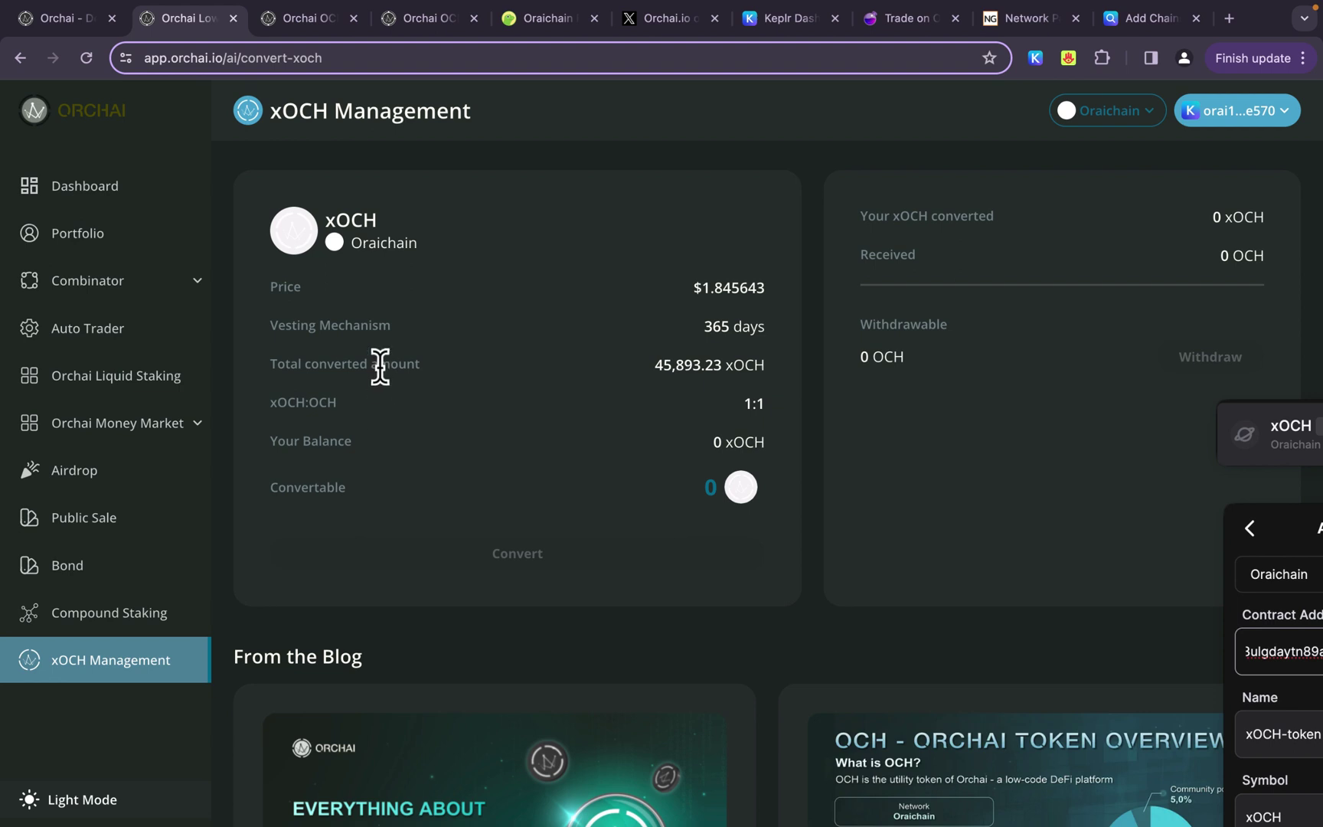
pyautogui.scroll(-5, 404, 407)
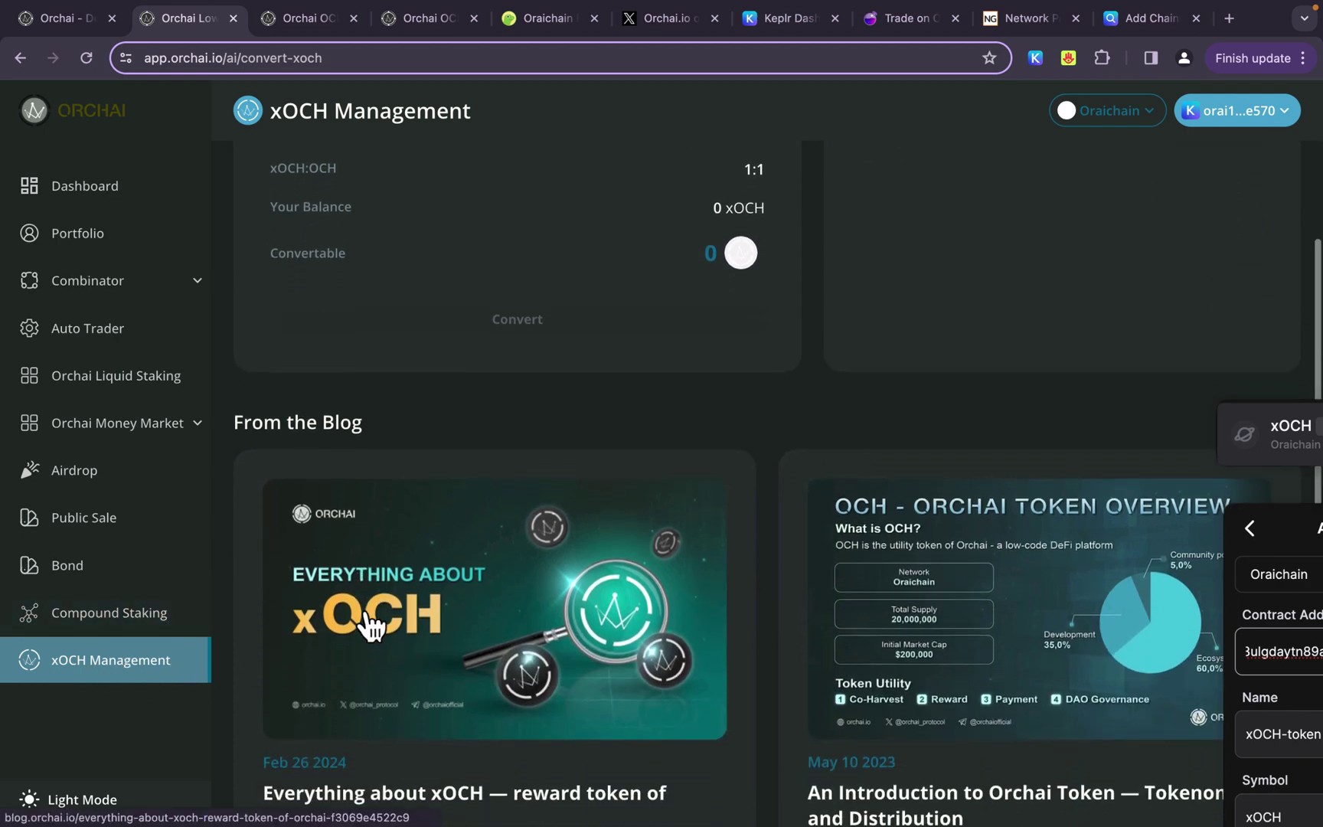
pyautogui.scroll(-3, 372, 626)
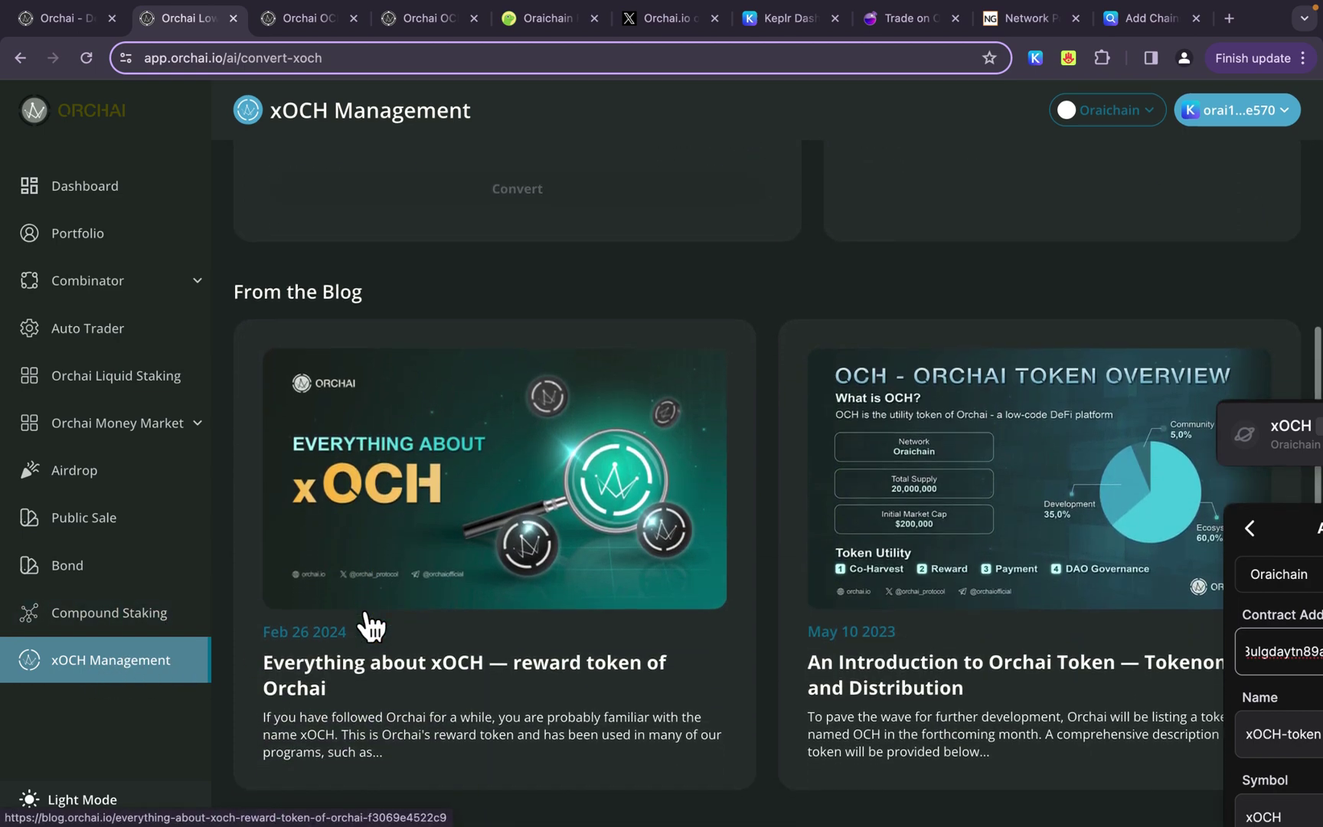
pyautogui.scroll(8, 373, 626)
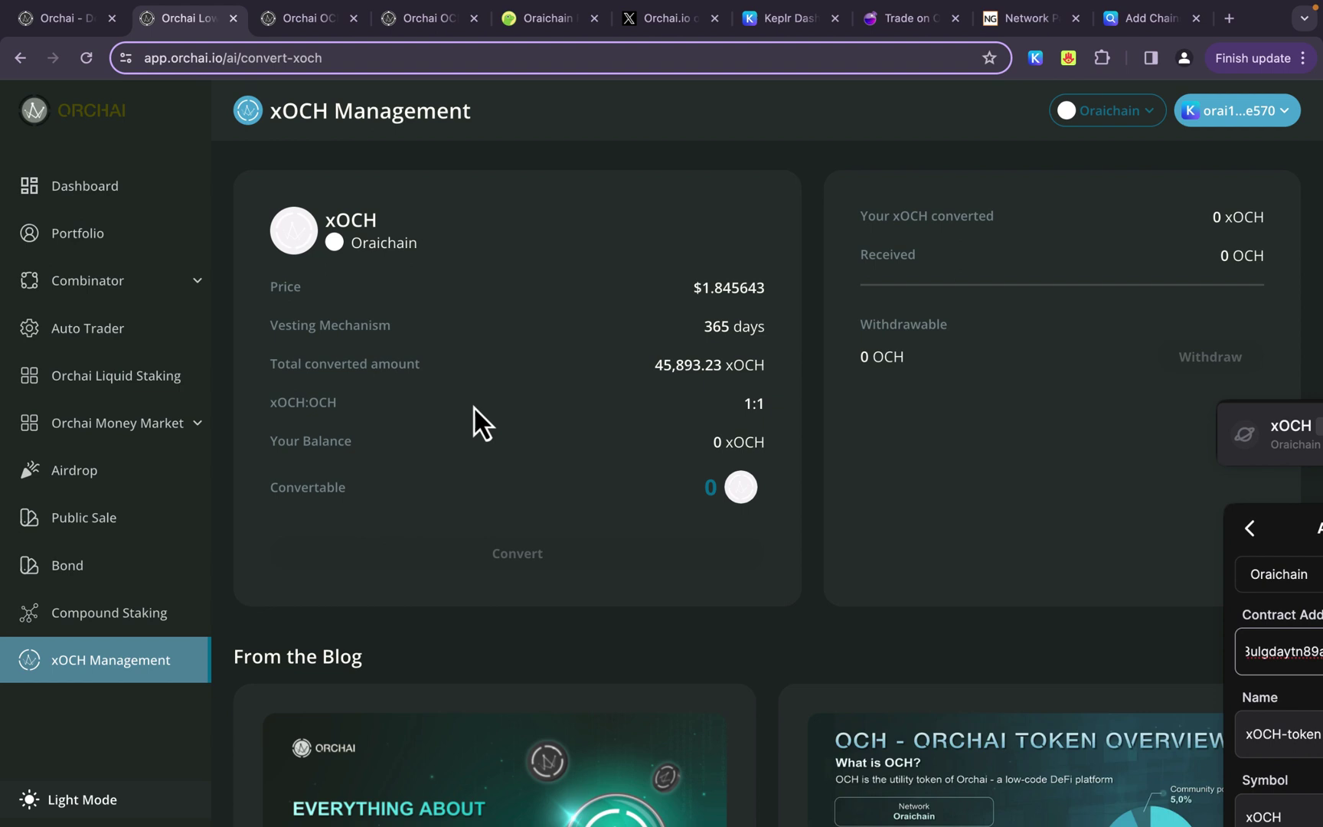
# Go back to the orchai.io landing page in the Orchai - DeFi Orchestrator tab
pyautogui.click(73, 27)
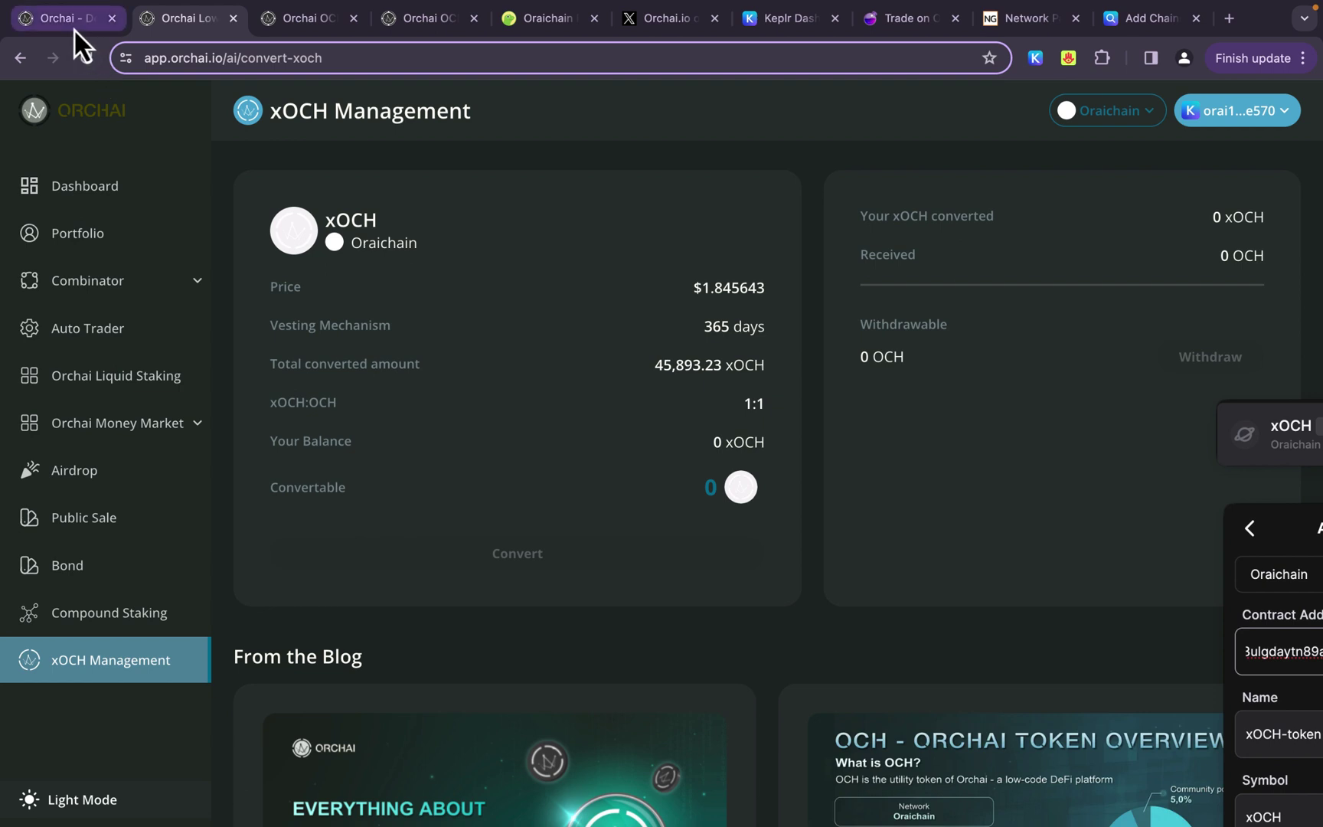